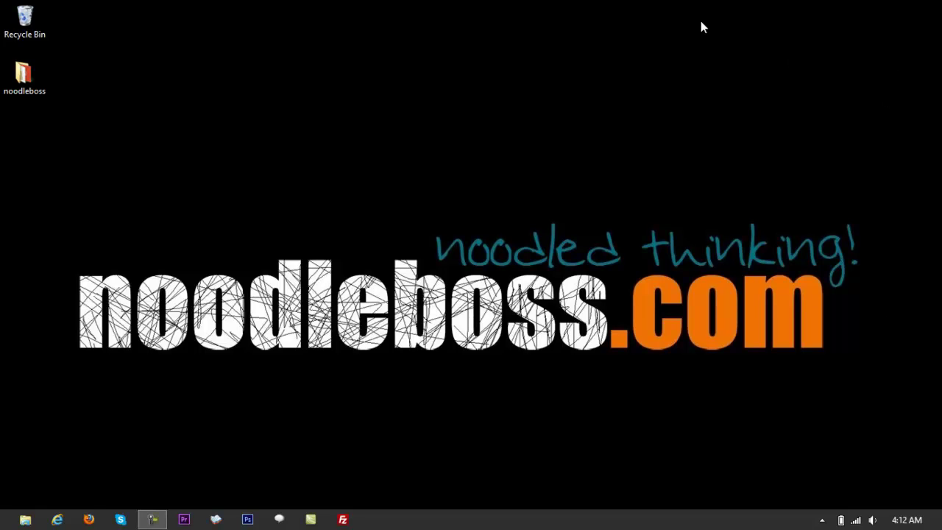
# Launch Adobe Audition CS6 from the Windows 8 Start screen and focus its empty Editor.
pyautogui.click(15, 515)
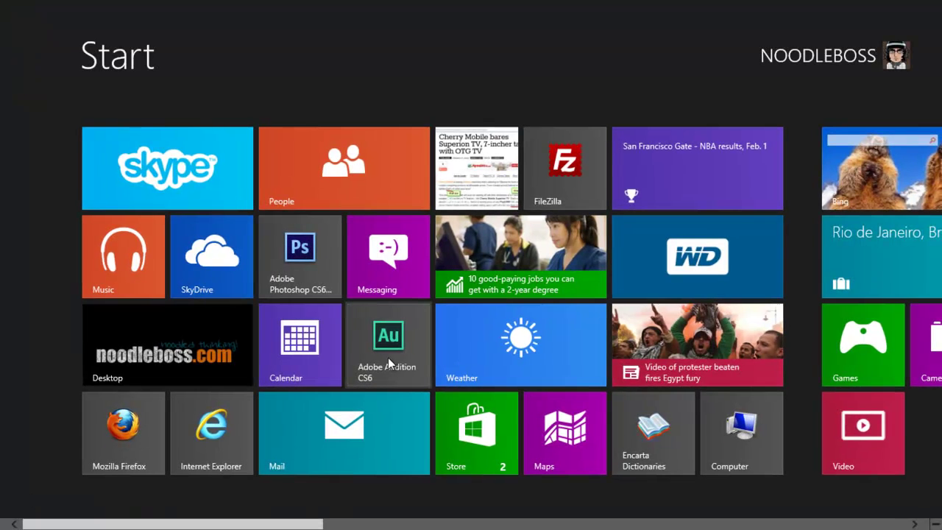
pyautogui.click(388, 358)
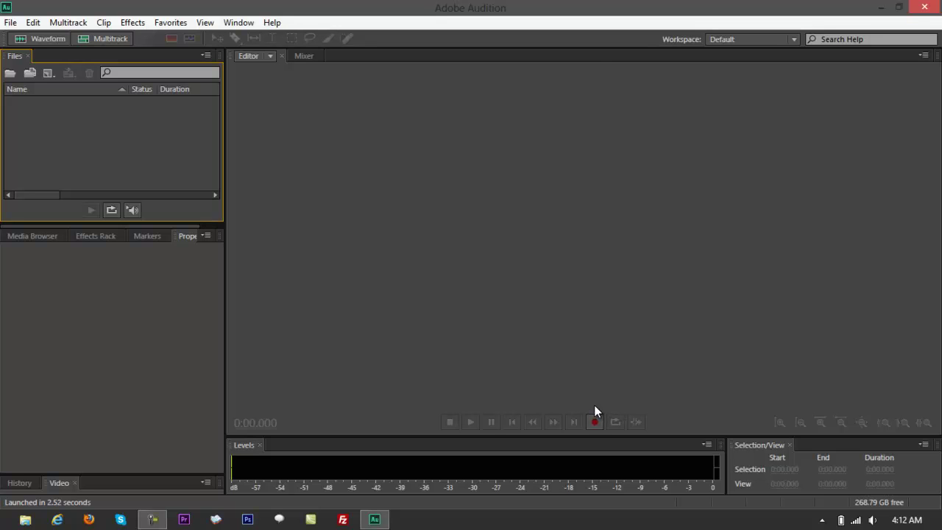
pyautogui.click(596, 398)
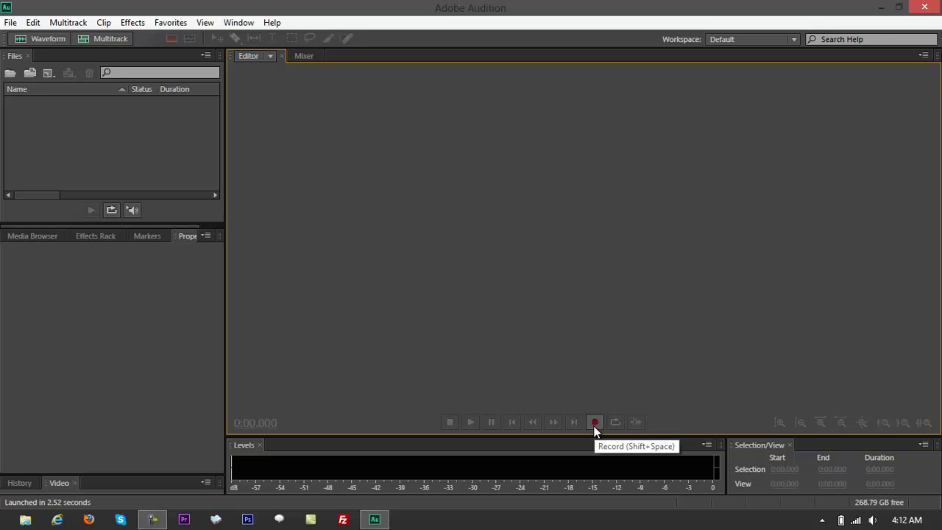
# Create the RECORD12 file, discard the first take, and re-record an 8.359-second voice clip.
pyautogui.click(594, 422)
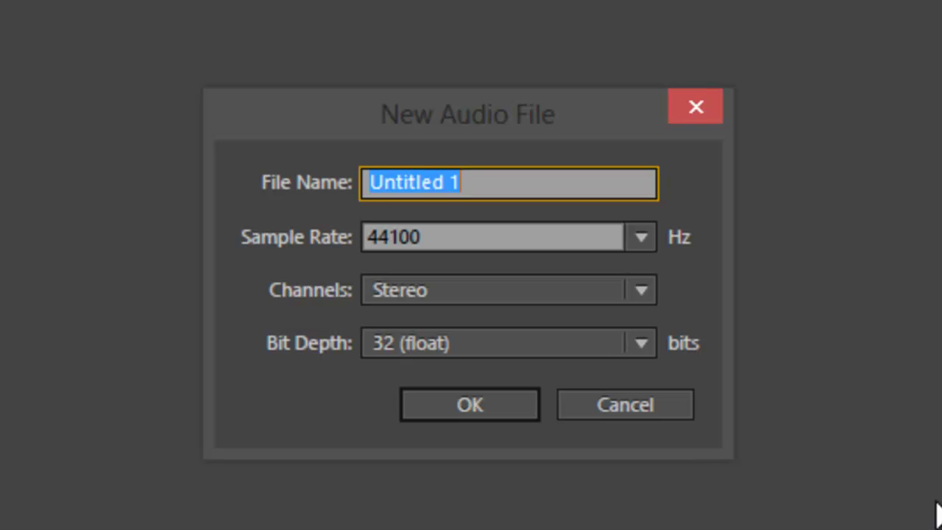
pyautogui.write('RECORD')
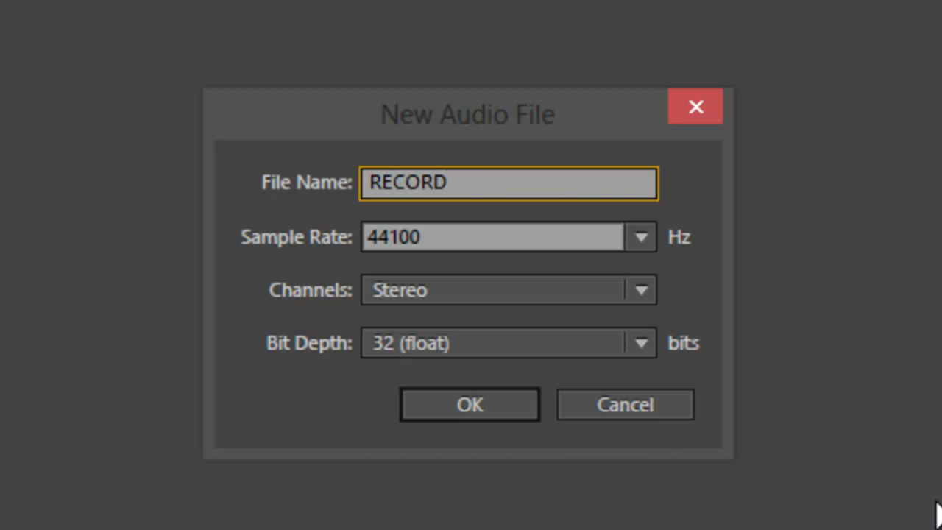
pyautogui.write('12')
pyautogui.click(465, 416)
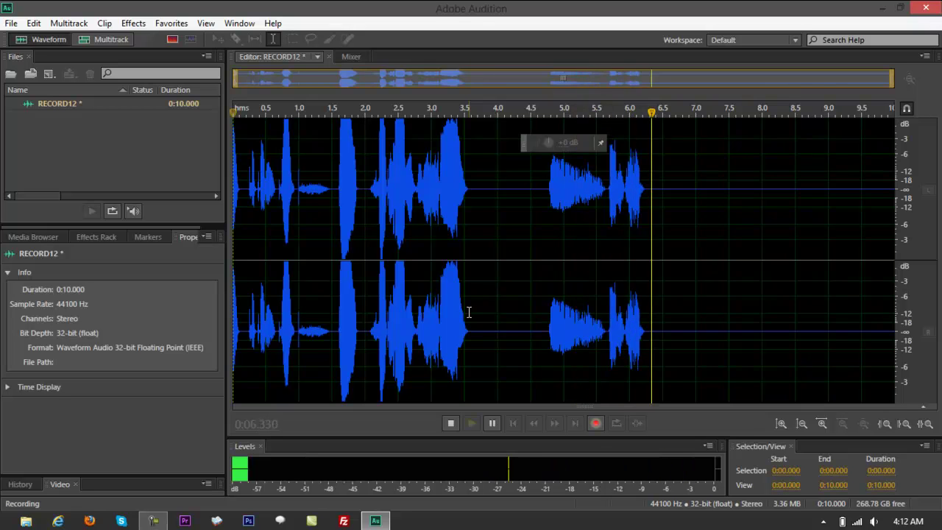
pyautogui.press('space')
pyautogui.press('Delete')
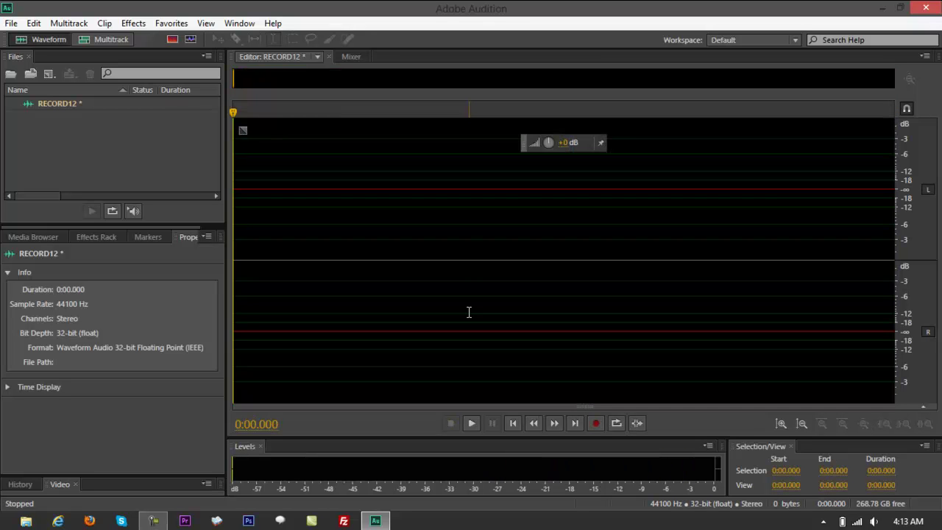
pyautogui.click(596, 423)
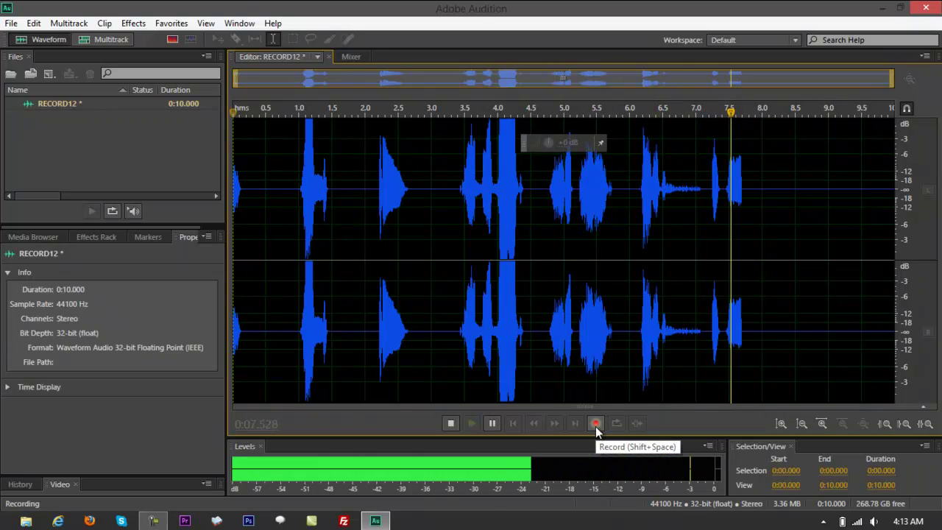
pyautogui.click(596, 425)
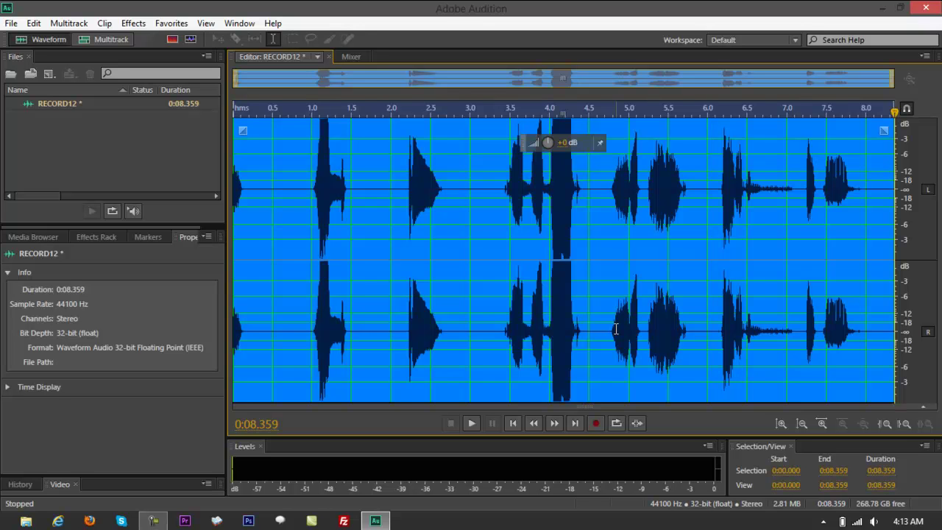
# Save the selected audio as RECORD12.mp3 on the Desktop.
pyautogui.rightClick(678, 236)
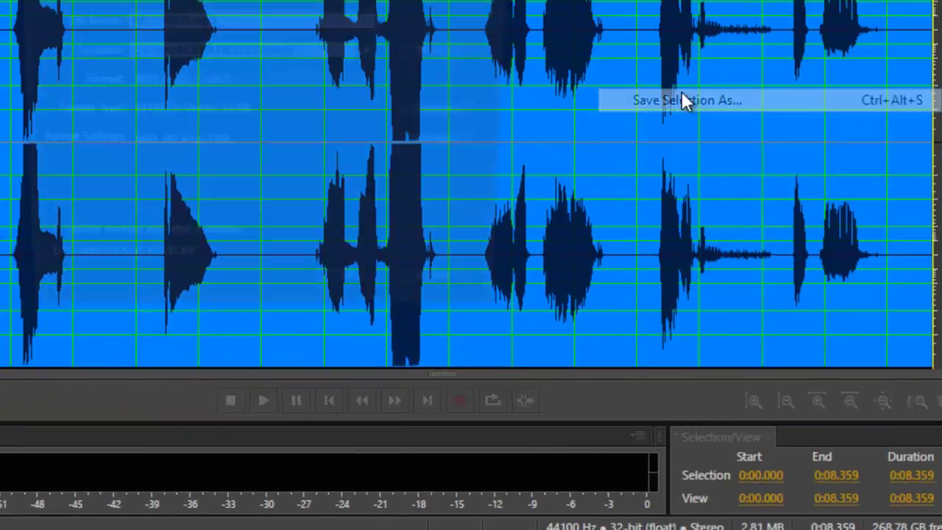
pyautogui.click(682, 99)
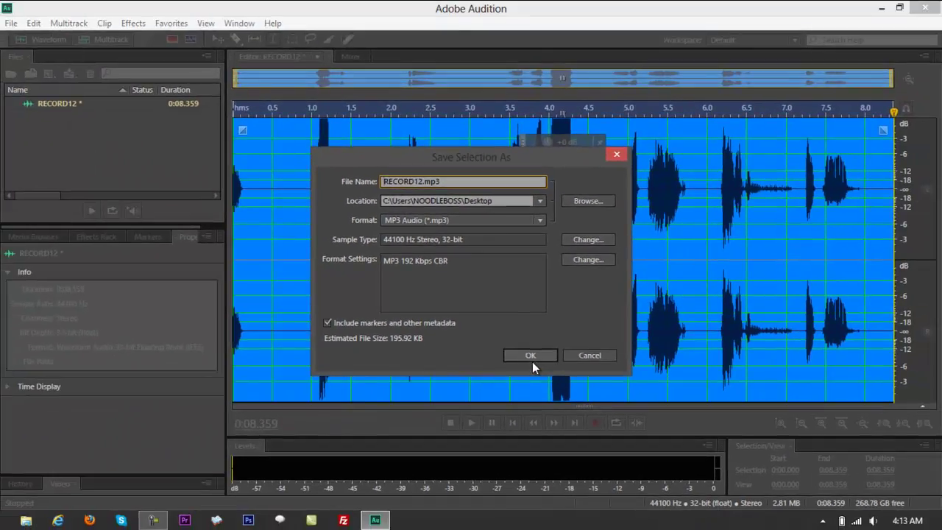
pyautogui.click(587, 430)
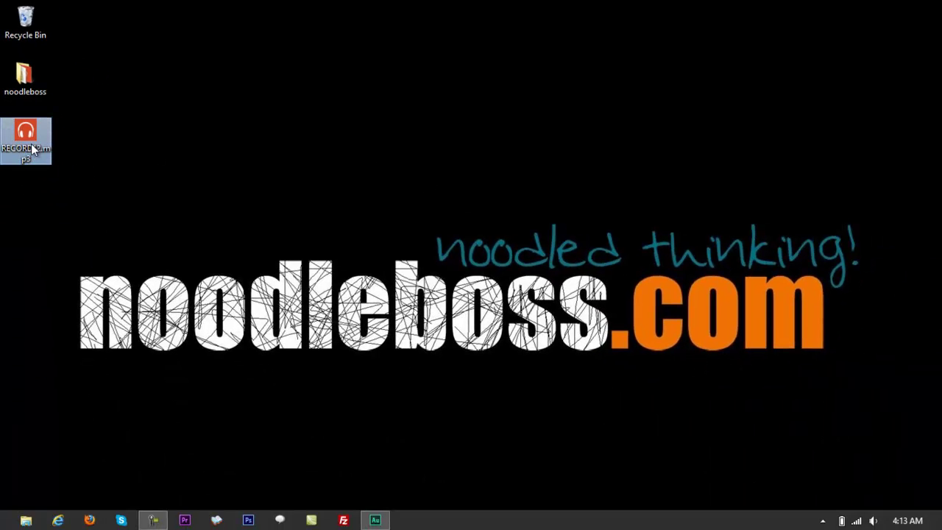
# Check that the RECORD12.mp3 icon appears on the Windows desktop.
pyautogui.click(240, 130)
pyautogui.moveTo(27, 141)
pyautogui.mouseDown()
pyautogui.moveTo(124, 145)
pyautogui.moveTo(33, 145)
pyautogui.mouseUp()
pyautogui.click(131, 163)
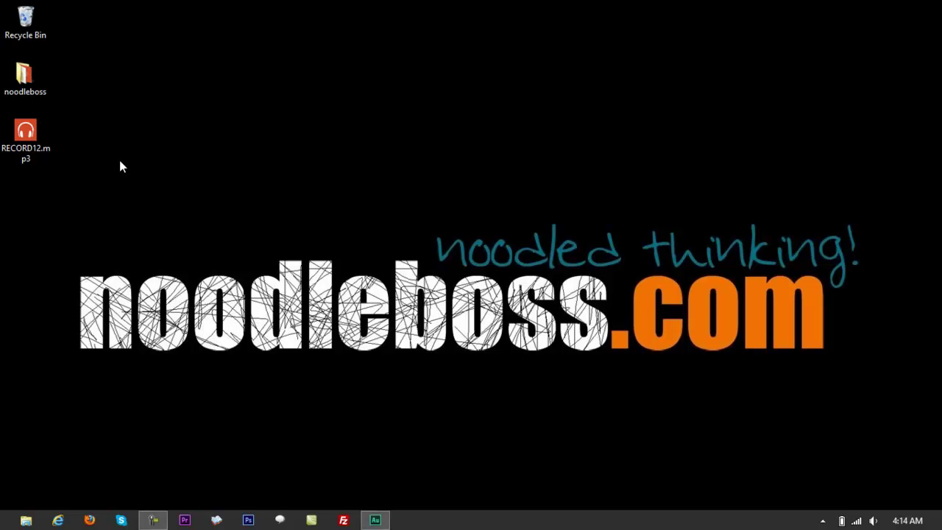
# Return to Audition from the Start screen and open the New Multitrack Session dialog.
pyautogui.click(31, 493)
pyautogui.click(391, 353)
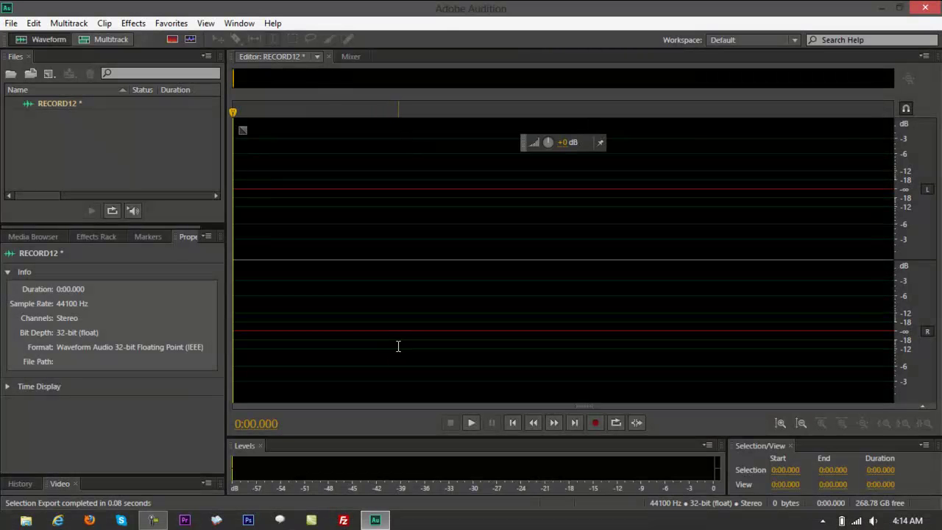
pyautogui.click(101, 40)
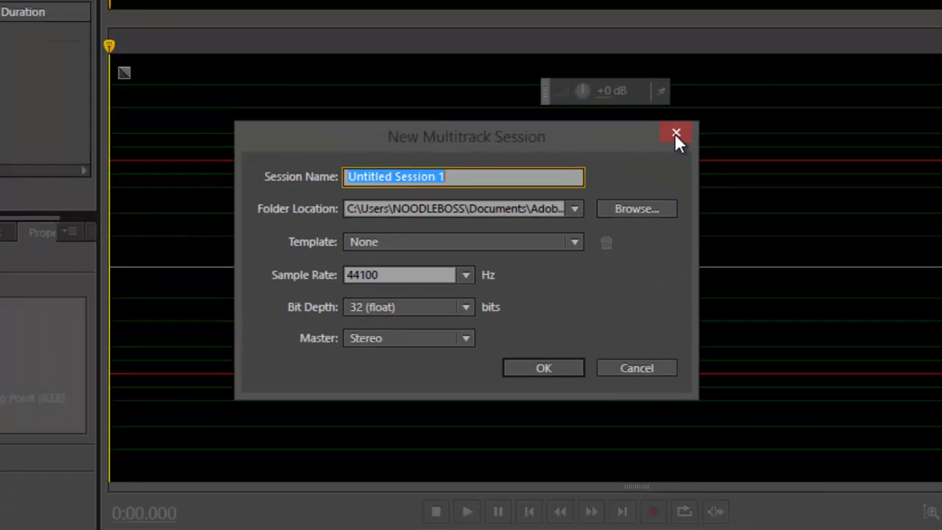
pyautogui.click(741, 94)
pyautogui.click(102, 39)
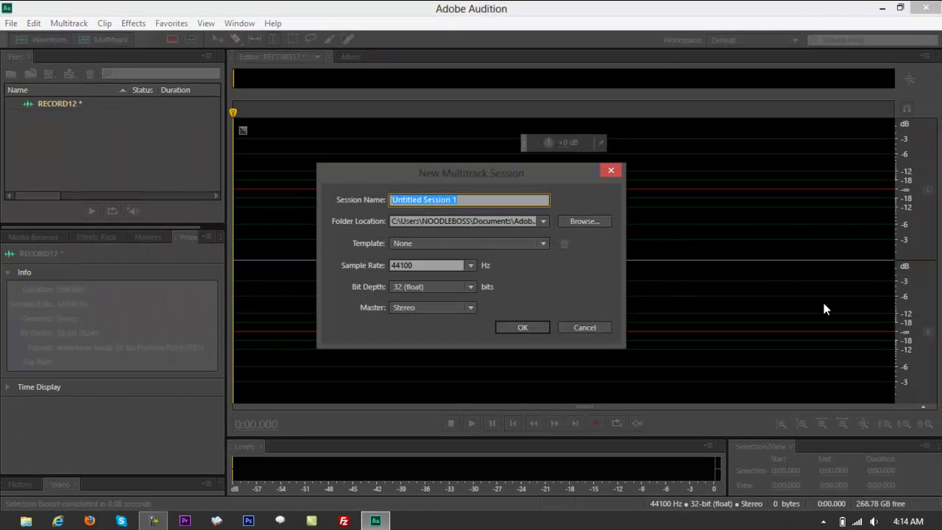
# Name the multitrack session RADIOAD001 and create it.
pyautogui.write('MULTI')
pyautogui.press('BackSpace')
pyautogui.press('BackSpace')
pyautogui.press('BackSpace')
pyautogui.press('BackSpace')
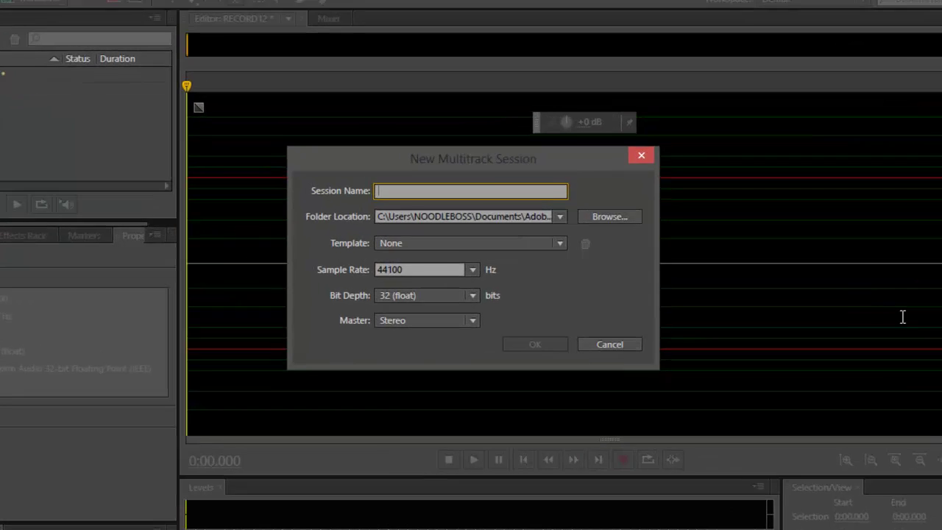
pyautogui.write('RQADIO')
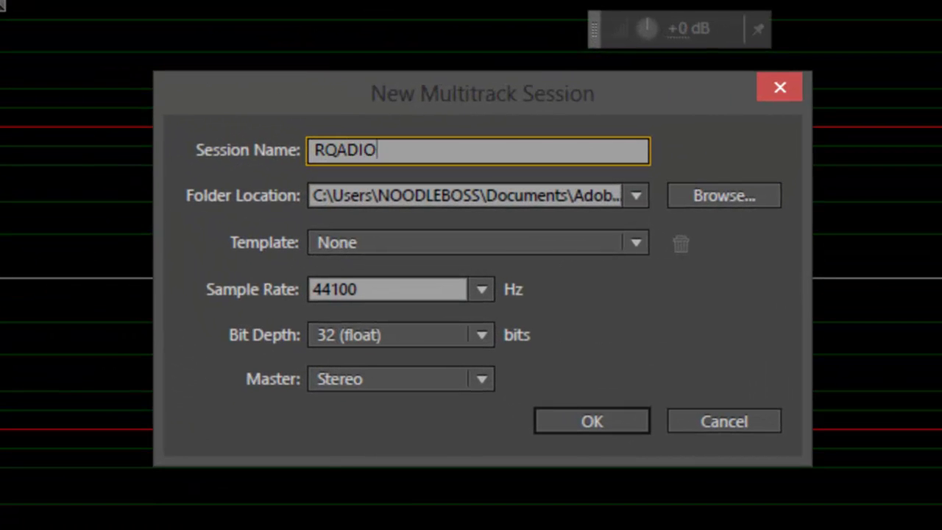
pyautogui.press('BackSpace')
pyautogui.press('BackSpace')
pyautogui.press('BackSpace')
pyautogui.press('BackSpace')
pyautogui.press('BackSpace')
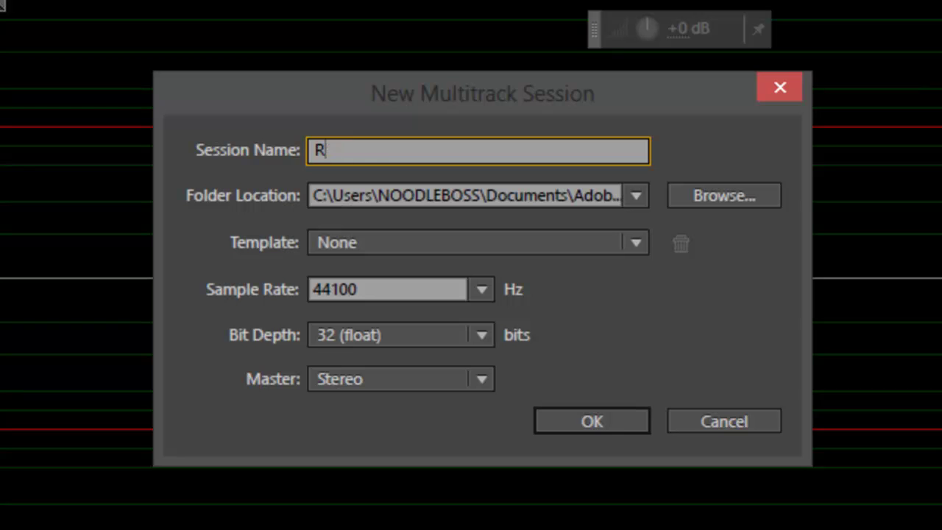
pyautogui.write('ADIOAD')
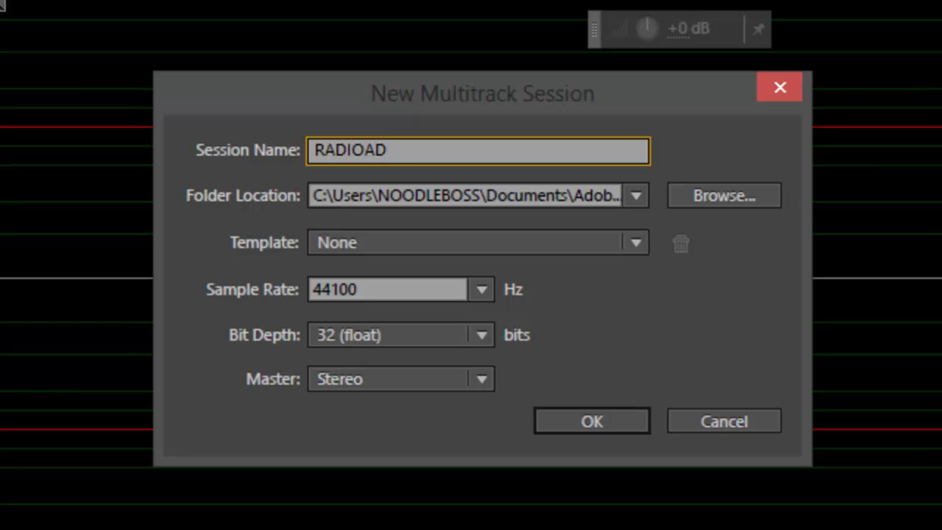
pyautogui.write('001')
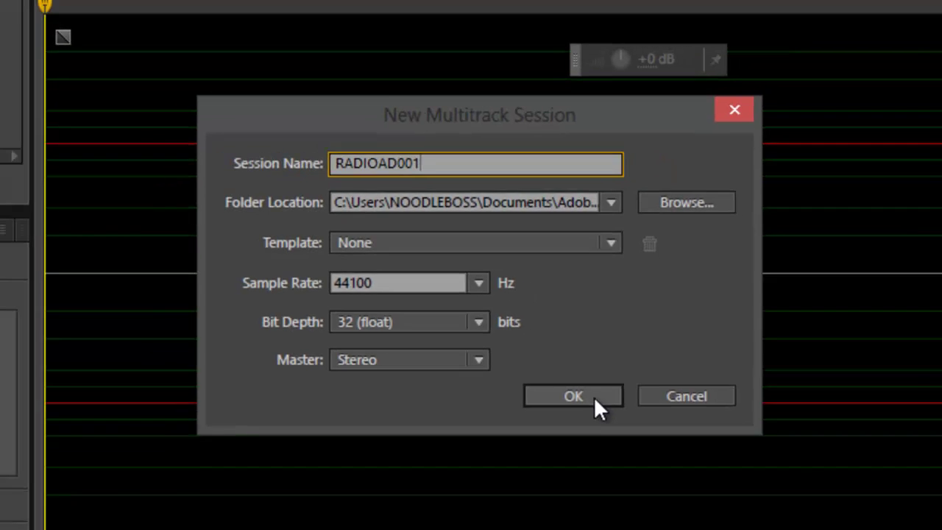
pyautogui.click(598, 420)
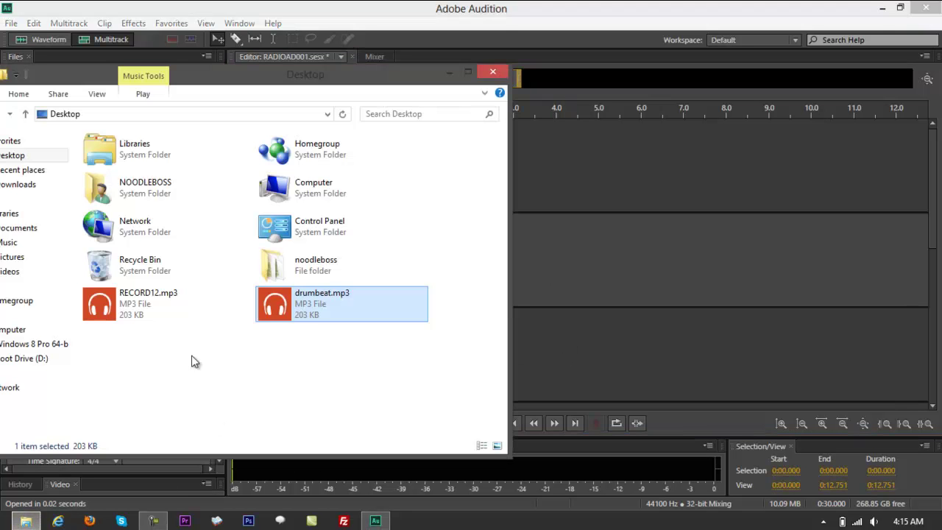
# Place RECORD12.mp3 on Track 1 at time zero and enlarge the track height.
pyautogui.moveTo(286, 72); pyautogui.dragTo(925, 123)
pyautogui.moveTo(787, 357); pyautogui.dragTo(515, 136)
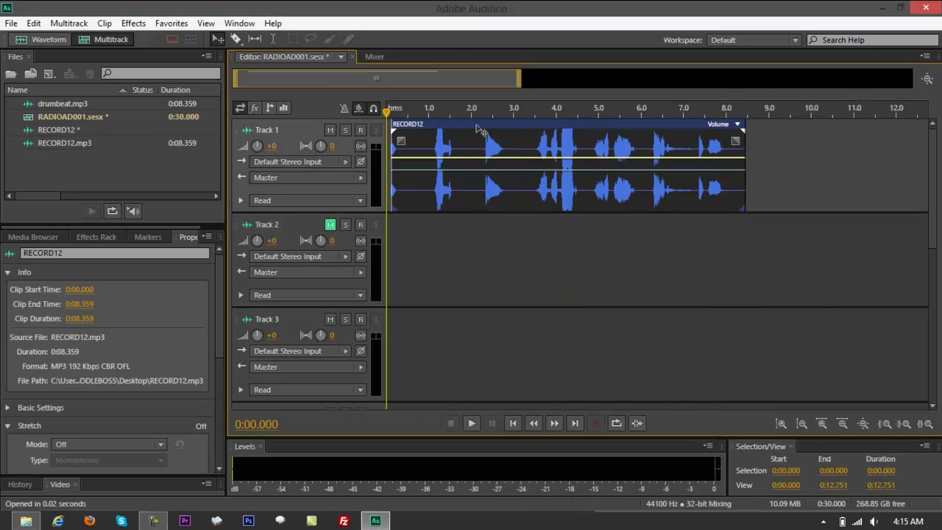
pyautogui.click(780, 424)
pyautogui.click(780, 424)
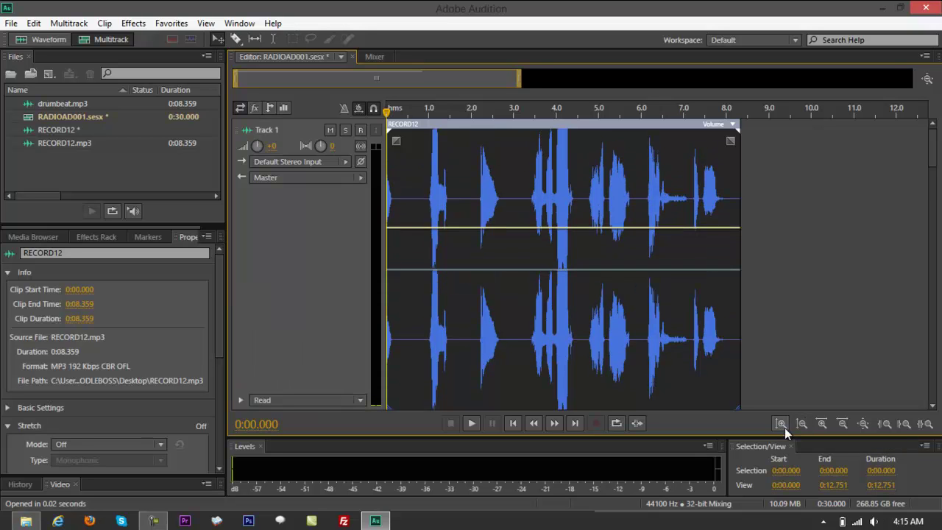
# Reduce the track heights and play the session through once.
pyautogui.click(932, 292)
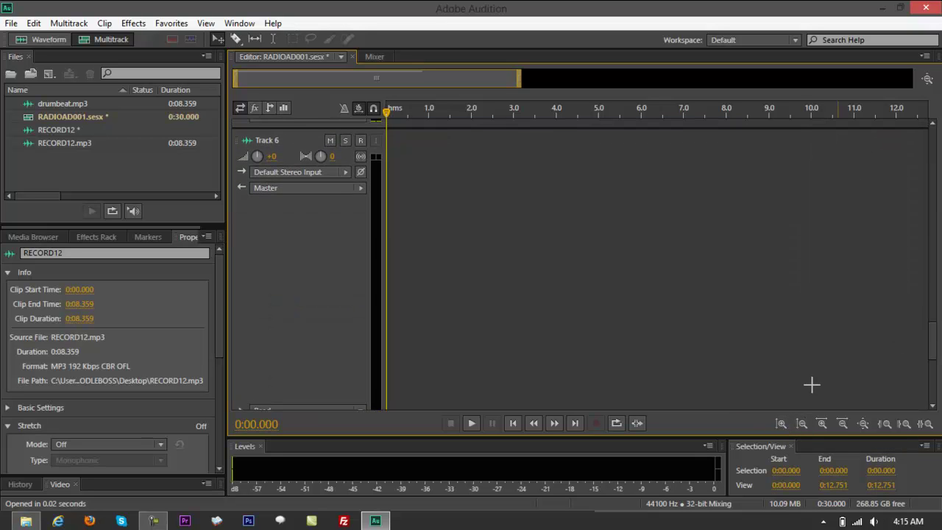
pyautogui.click(801, 424)
pyautogui.click(801, 424)
pyautogui.moveTo(932, 308); pyautogui.dragTo(927, 160)
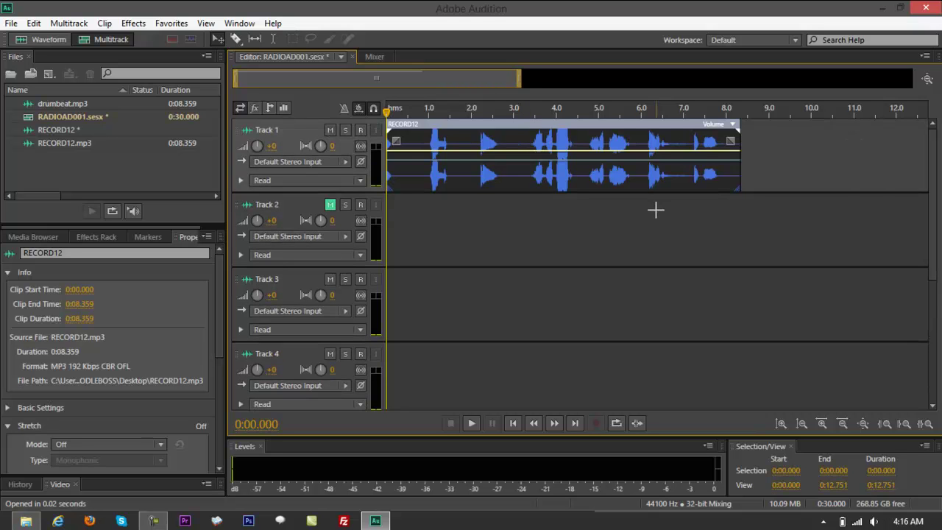
pyautogui.press('space')
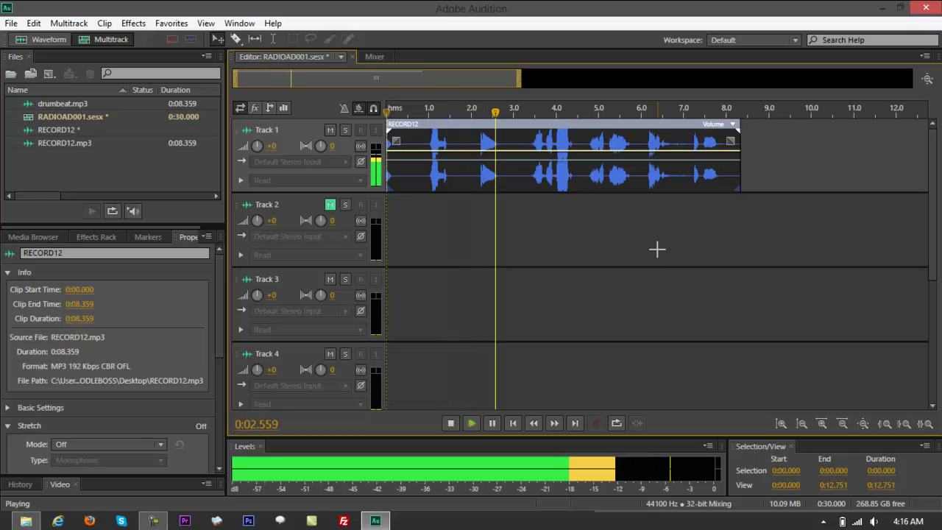
pyautogui.press('space')
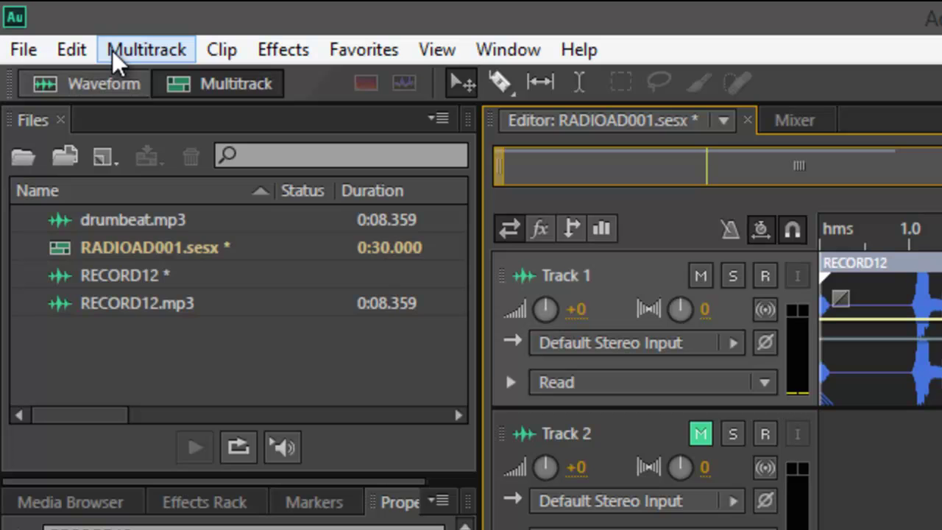
# Enable the session metronome and play the session with it.
pyautogui.click(112, 50)
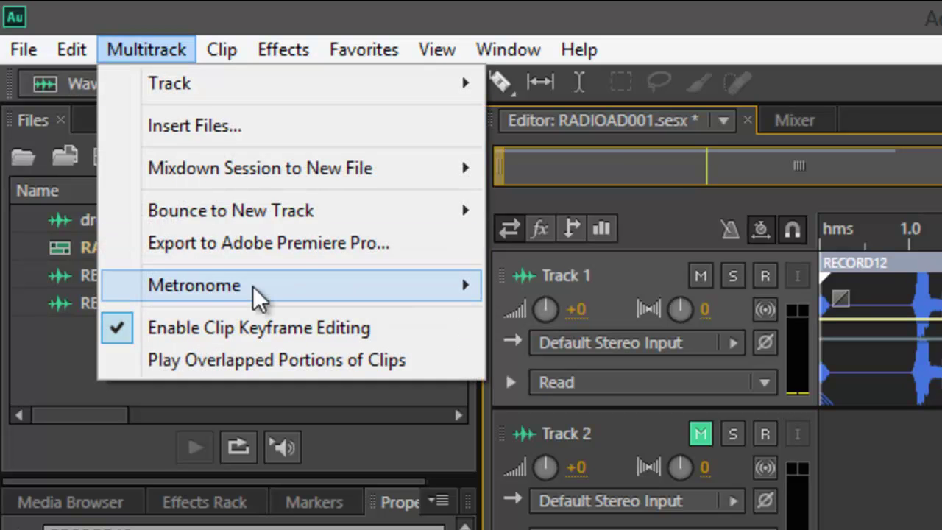
pyautogui.moveTo(263, 284)
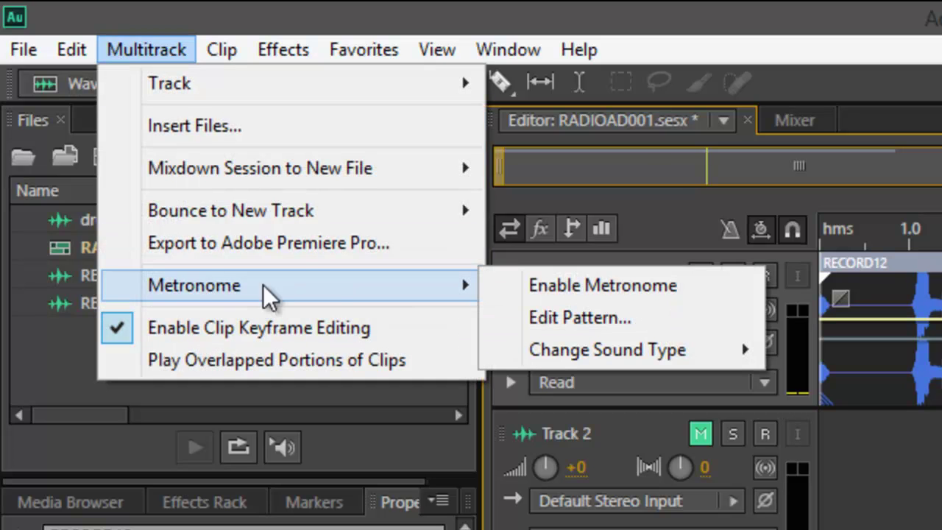
pyautogui.click(611, 287)
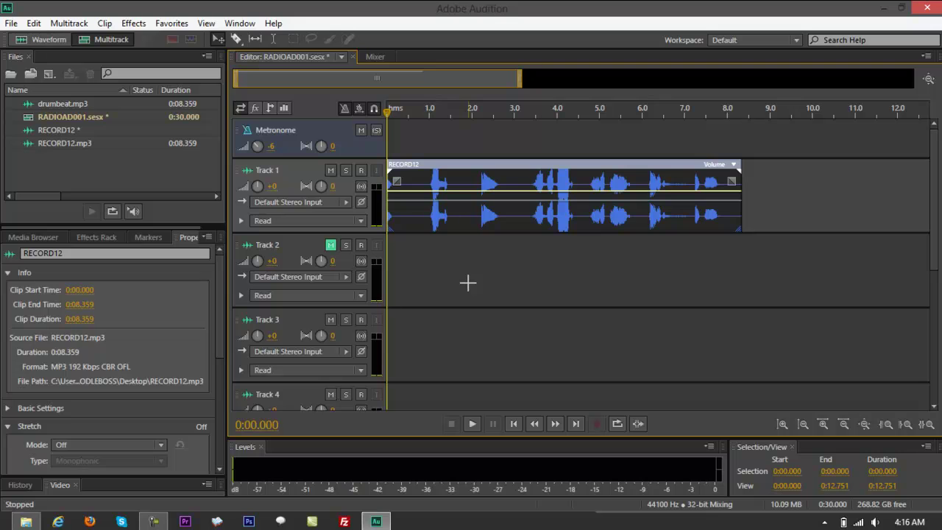
pyautogui.press('space')
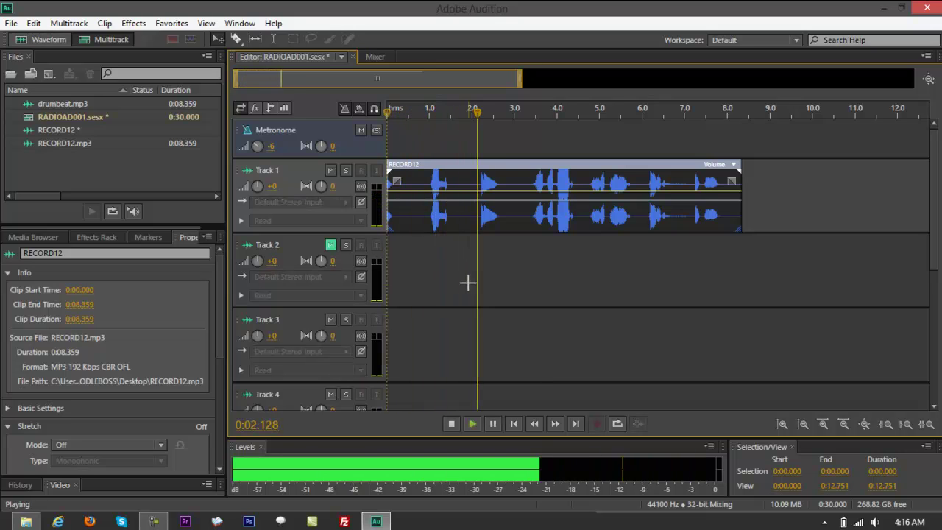
pyautogui.press('space')
# Compare playback with Track 1 muted and unmuted, then mute the Metronome track.
pyautogui.click(331, 170)
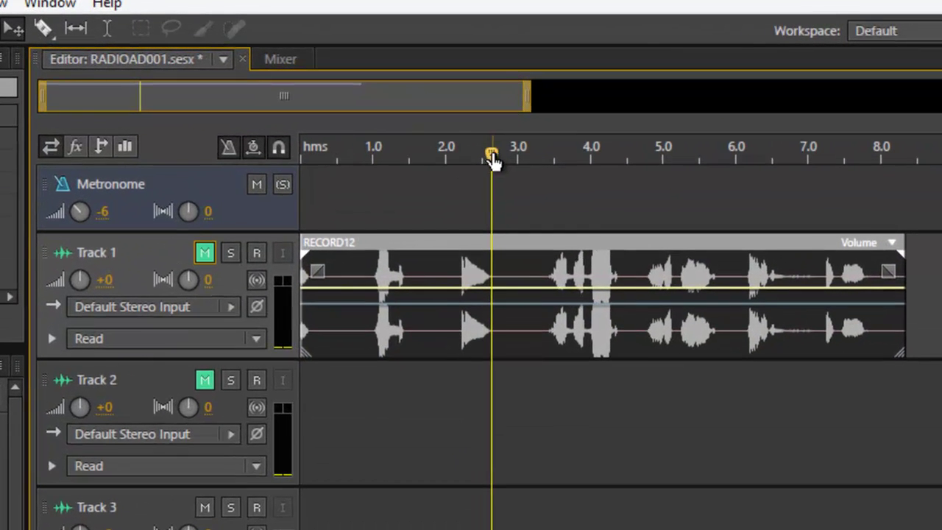
pyautogui.moveTo(496, 138); pyautogui.dragTo(380, 139)
pyautogui.press('space')
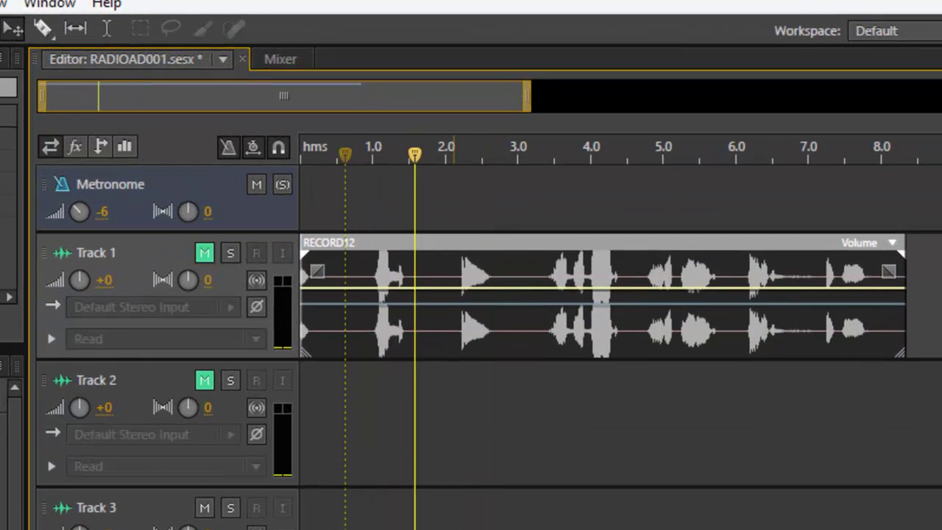
pyautogui.press('space')
pyautogui.click(205, 252)
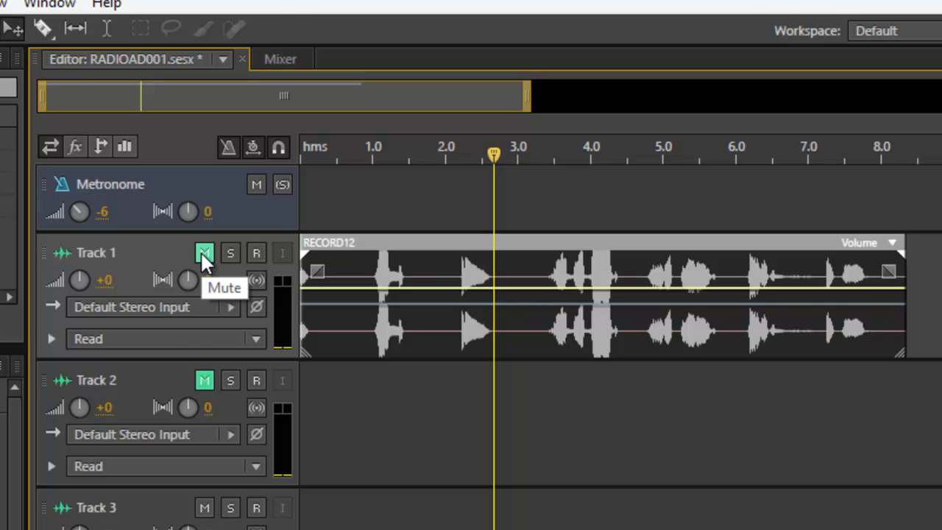
pyautogui.click(205, 253)
pyautogui.press('space')
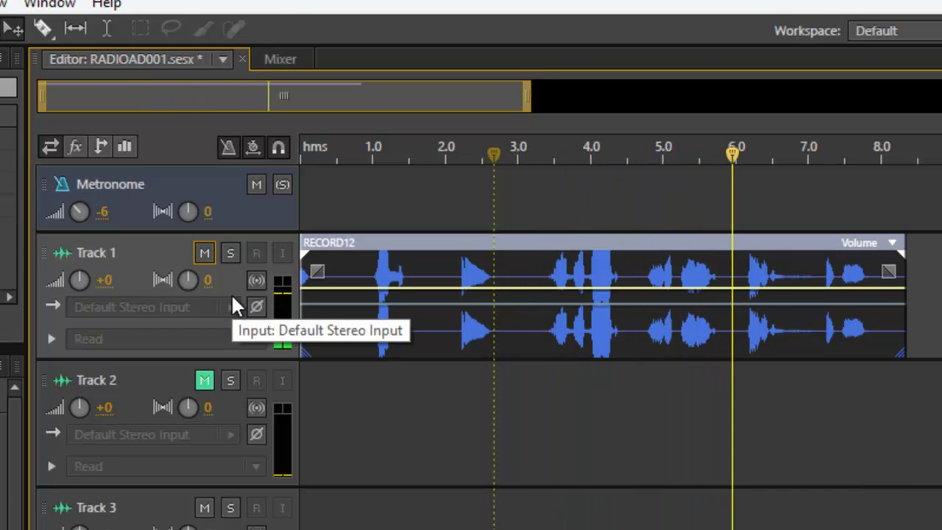
pyautogui.press('space')
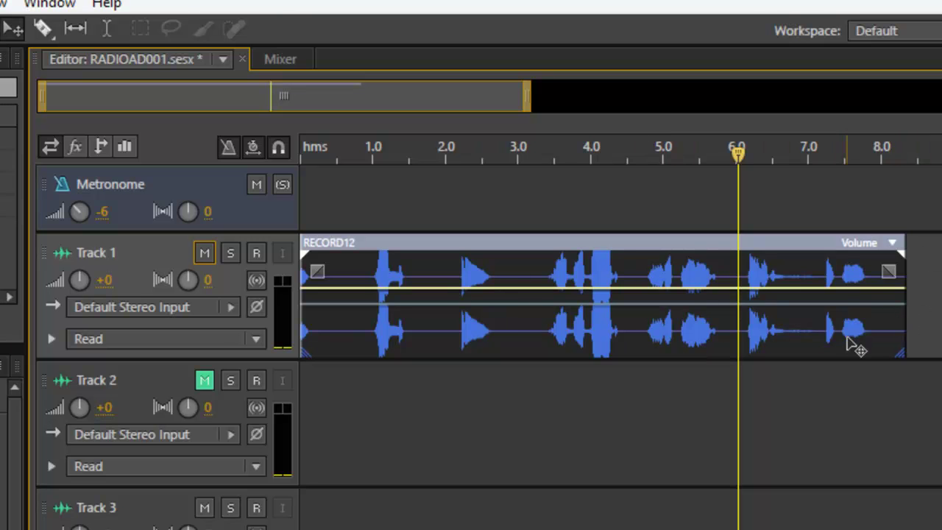
pyautogui.click(257, 185)
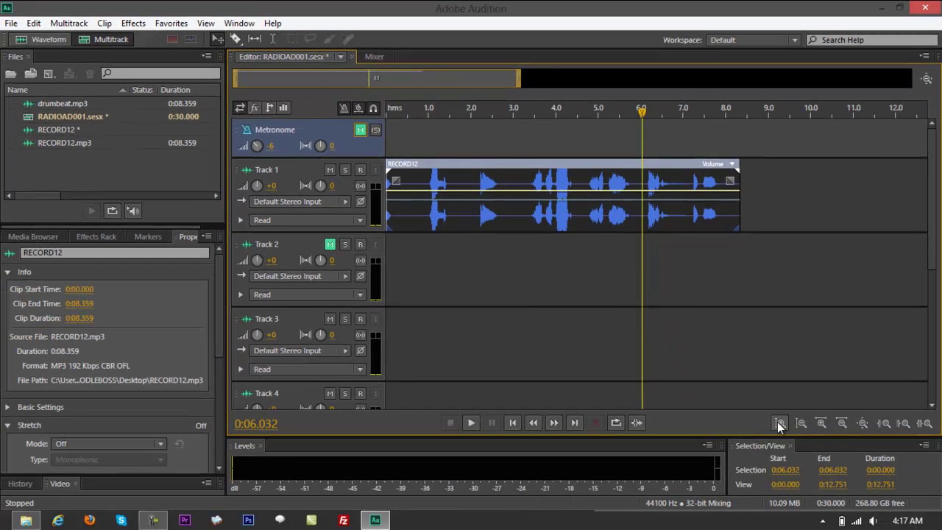
pyautogui.click(779, 425)
# Show RECORD12's Stretch Properties, with Mode Off, in a widened left panel.
pyautogui.rightClick(558, 268)
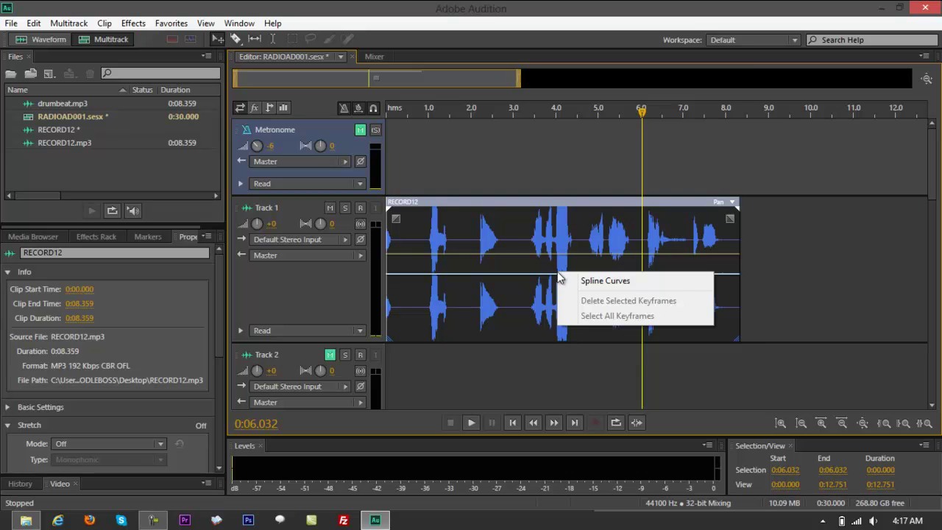
pyautogui.rightClick(564, 236)
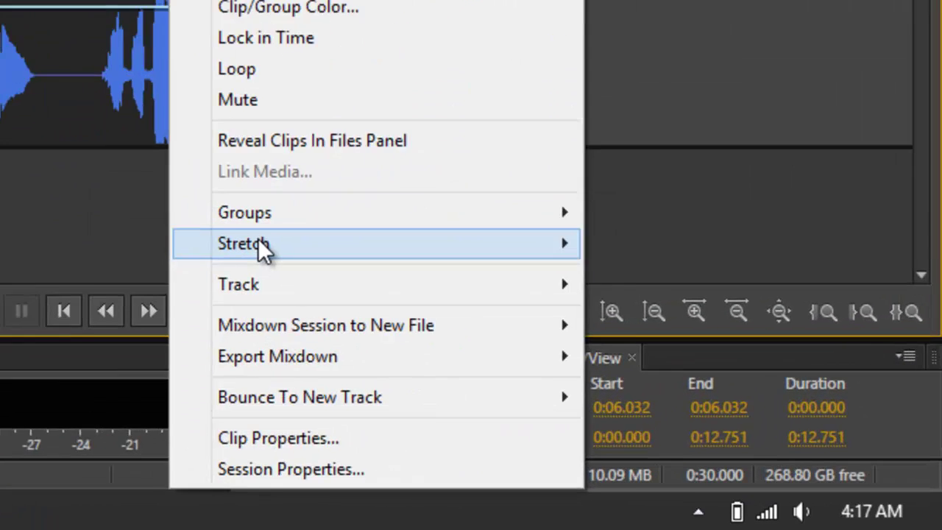
pyautogui.moveTo(608, 388)
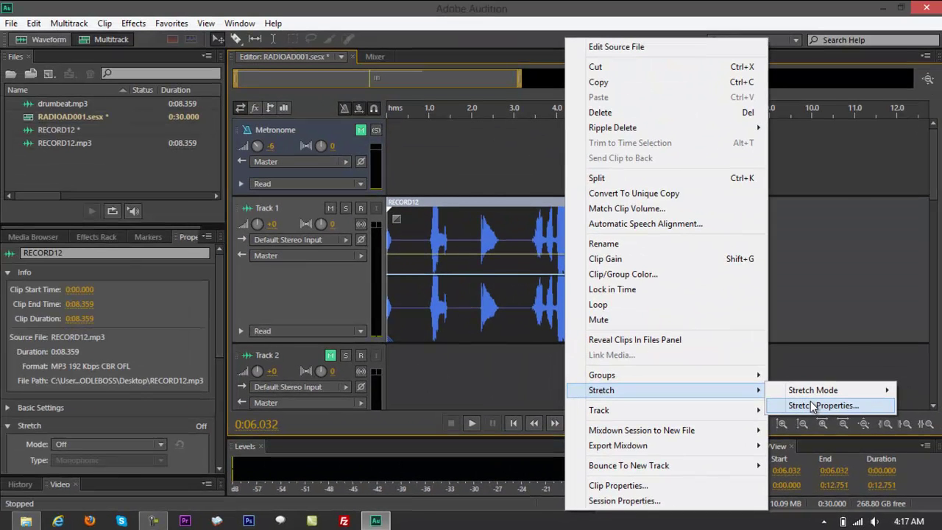
pyautogui.click(813, 406)
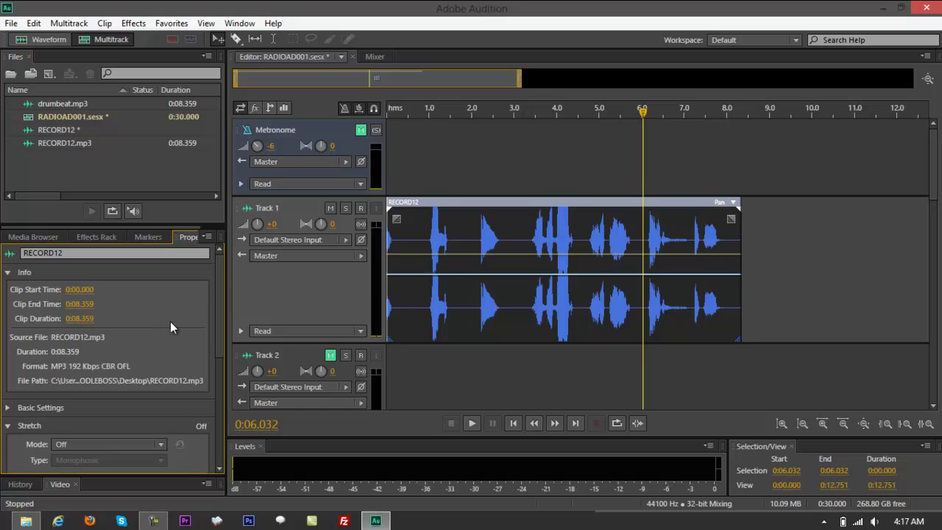
pyautogui.moveTo(226, 324); pyautogui.dragTo(265, 323)
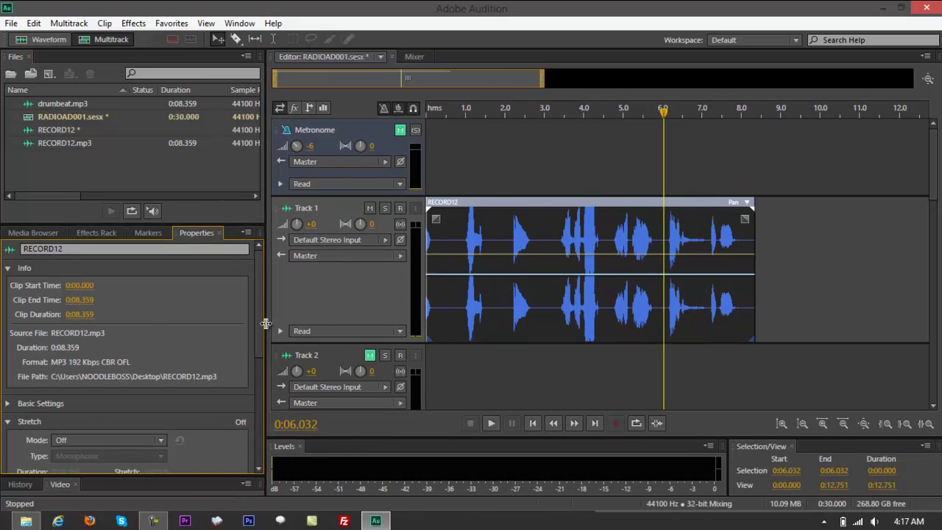
pyautogui.click(145, 232)
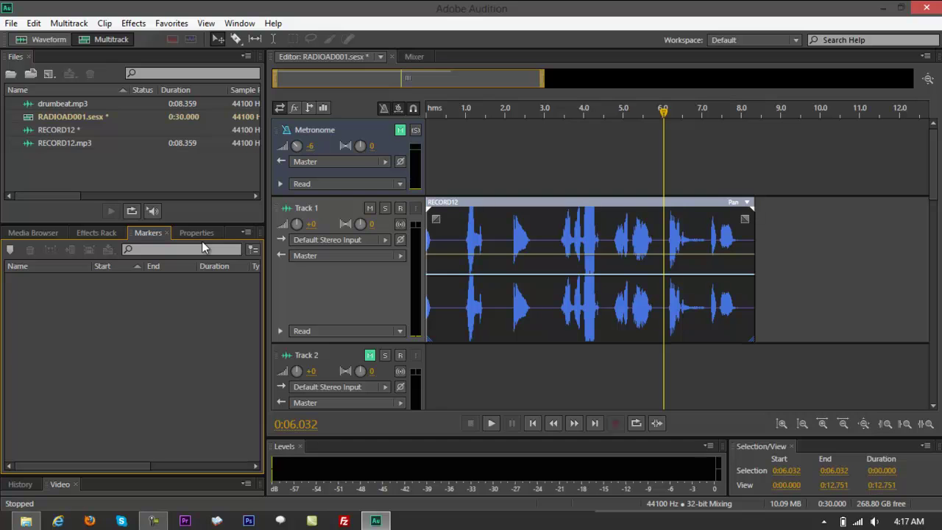
pyautogui.rightClick(677, 267)
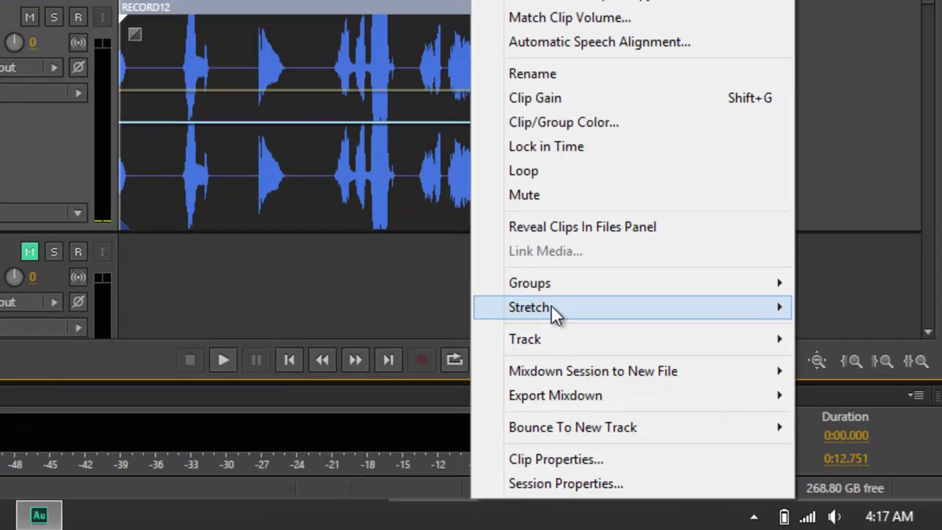
pyautogui.moveTo(692, 387)
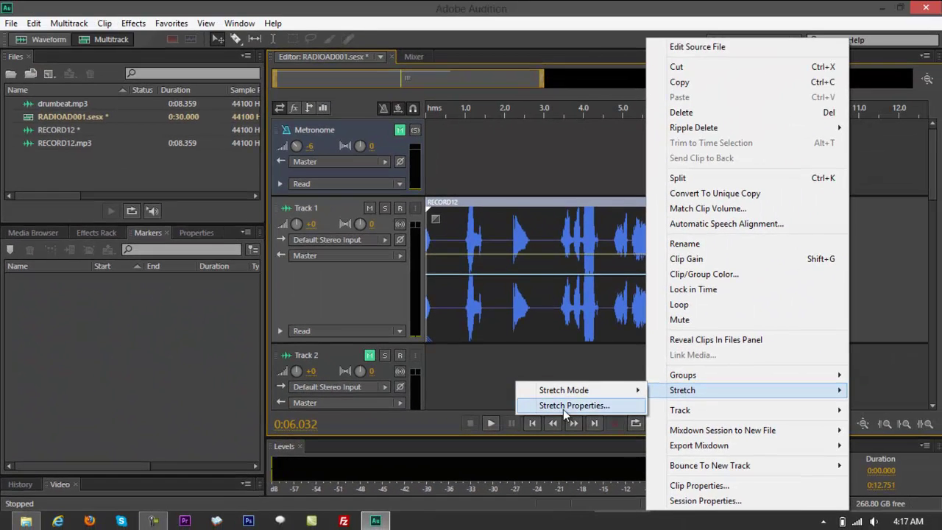
pyautogui.click(563, 408)
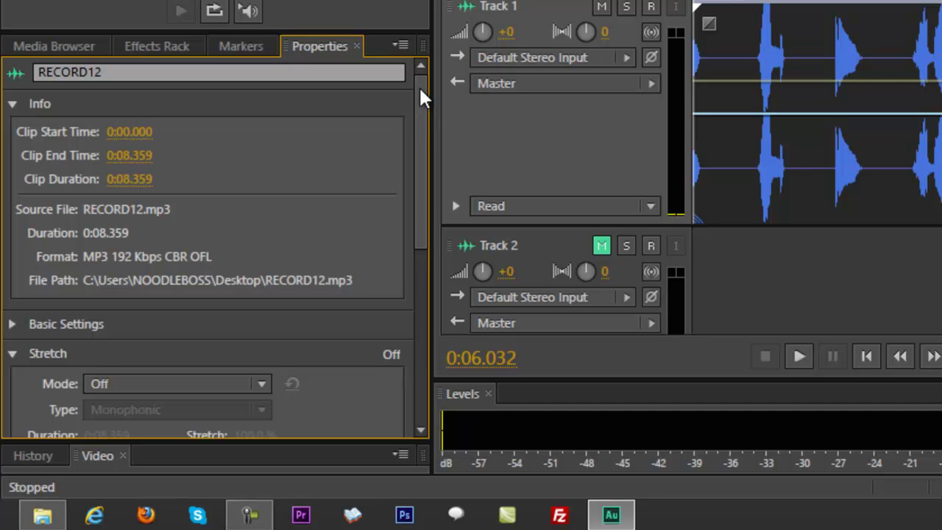
# Choose Realtime as the clip's Stretch mode, keeping 100% and 0 semitones.
pyautogui.moveTo(419, 101); pyautogui.dragTo(422, 162)
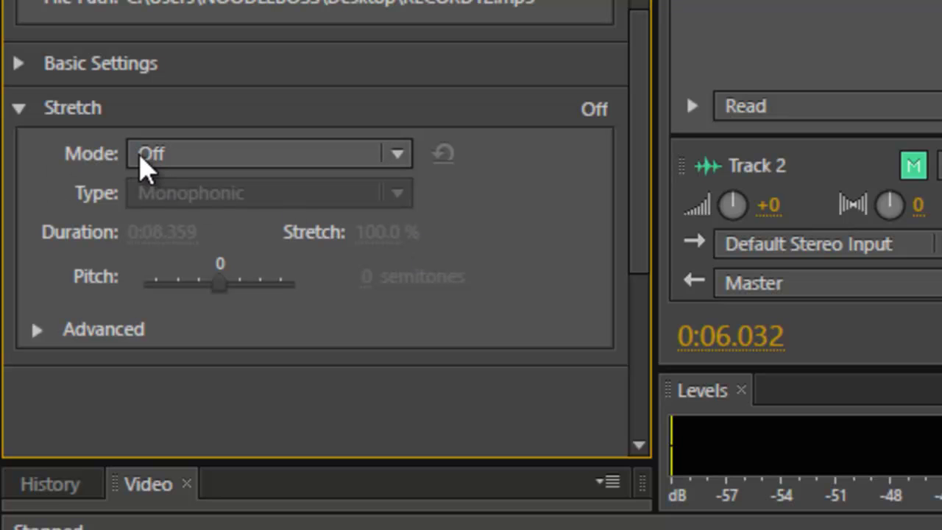
pyautogui.click(312, 147)
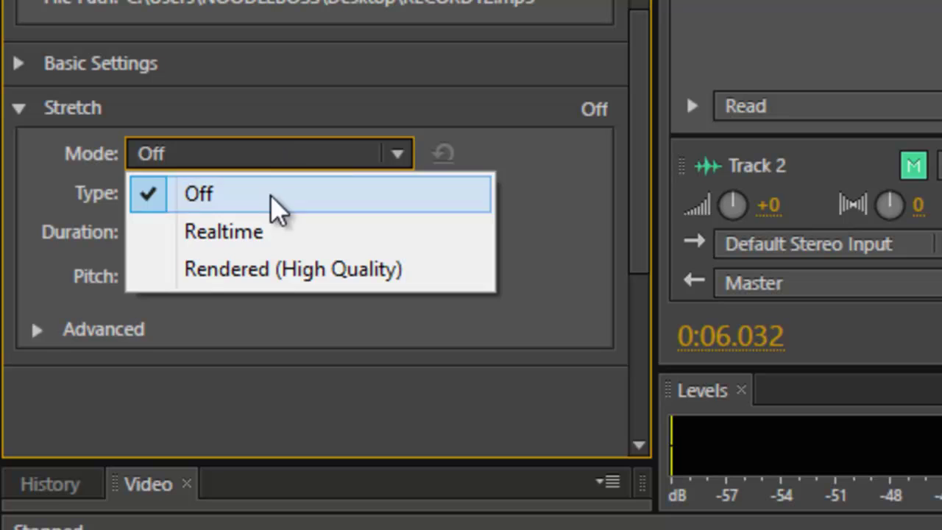
pyautogui.click(271, 234)
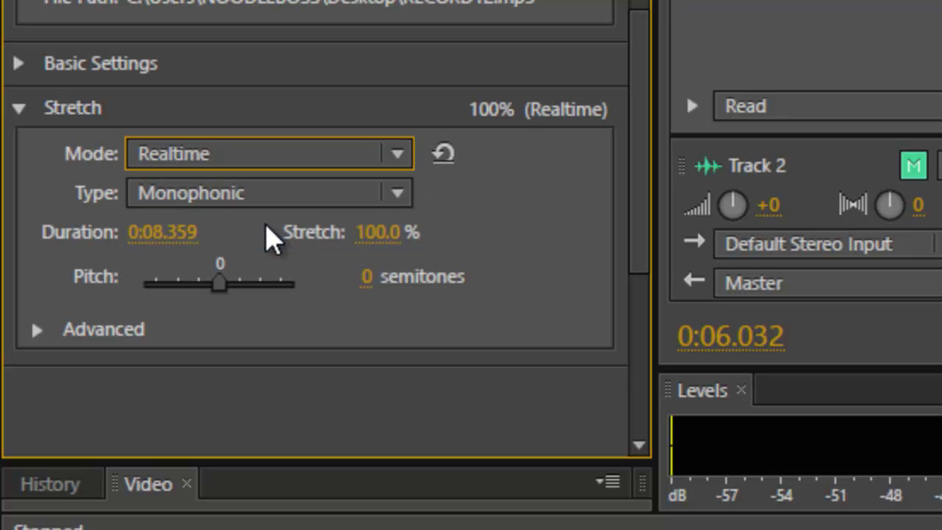
pyautogui.click(298, 164)
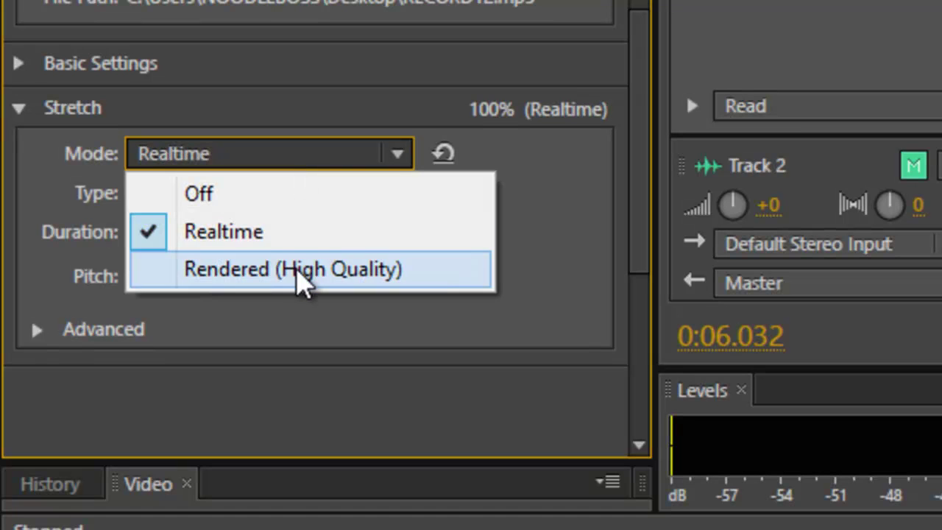
pyautogui.click(257, 233)
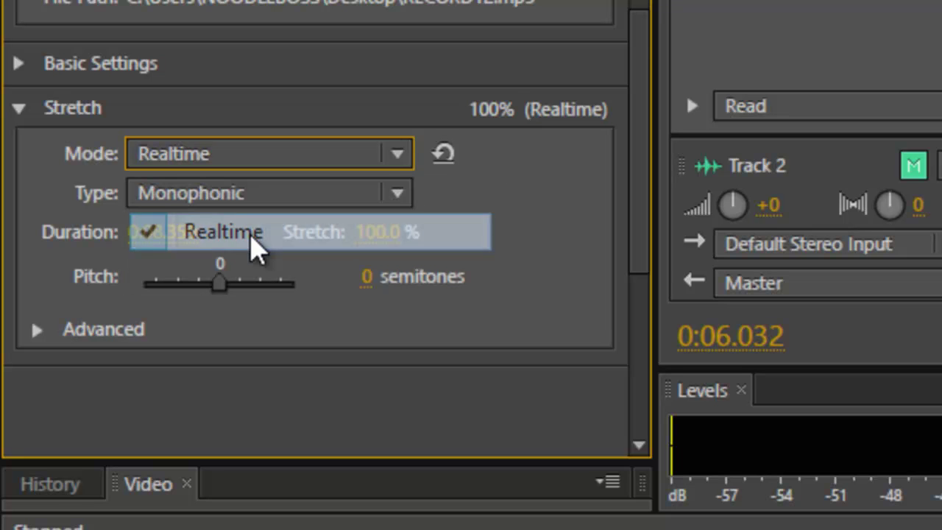
pyautogui.press('space')
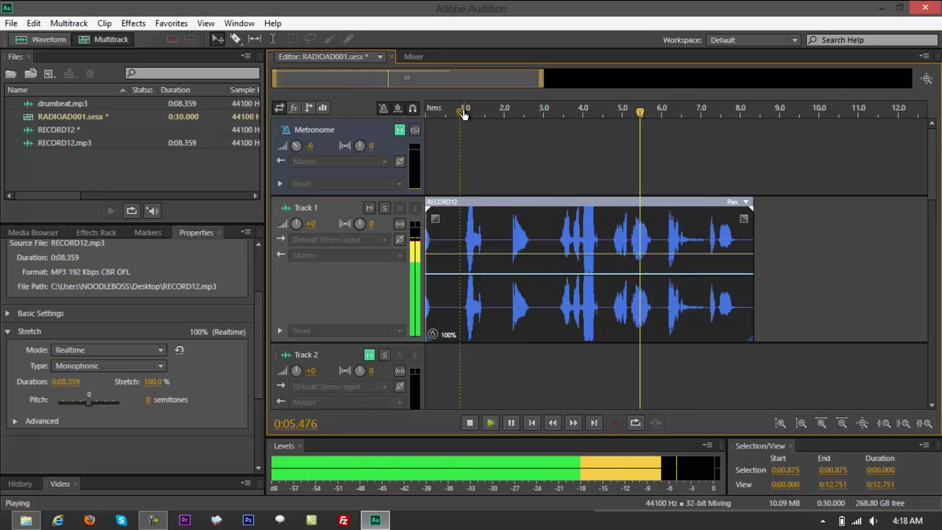
pyautogui.press('space')
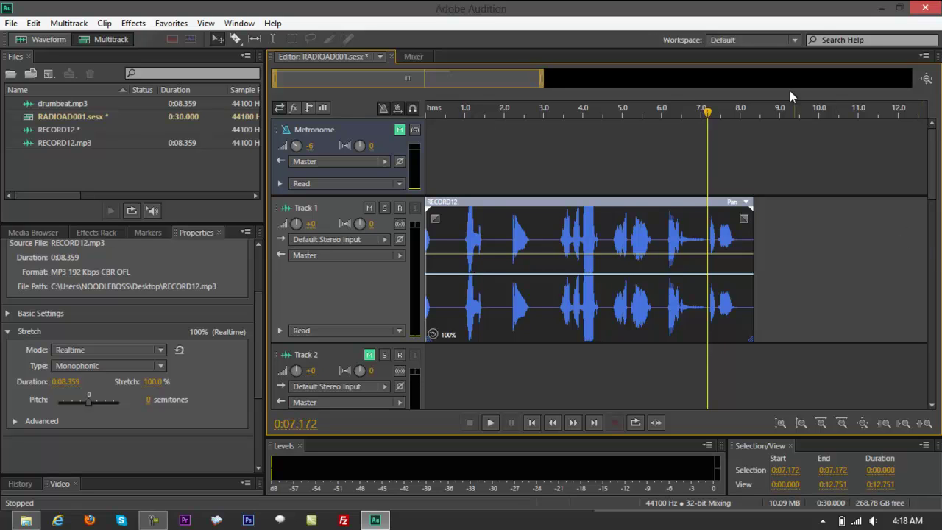
# Drag the clip's Stretch value down to 50%, shortening it to 4.179 seconds.
pyautogui.moveTo(707, 115); pyautogui.dragTo(755, 114)
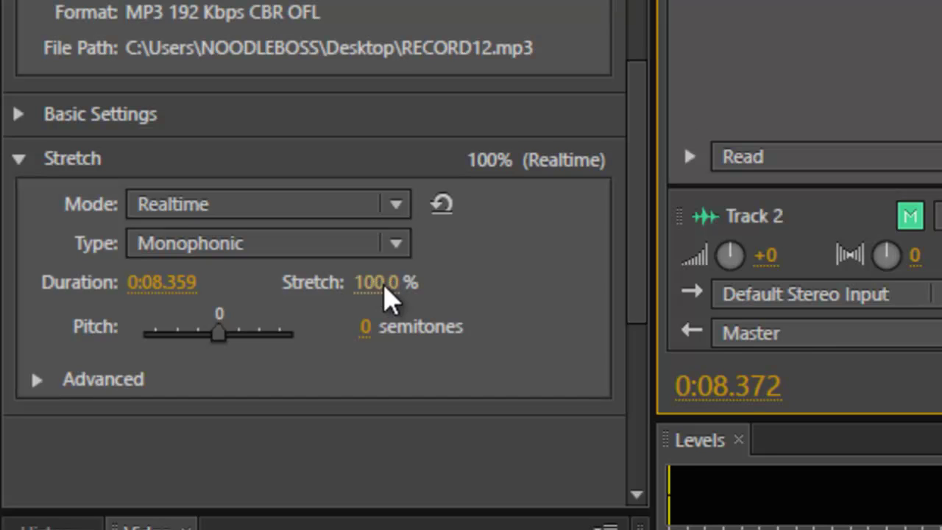
pyautogui.click(382, 283)
pyautogui.moveTo(382, 283); pyautogui.dragTo(287, 282)
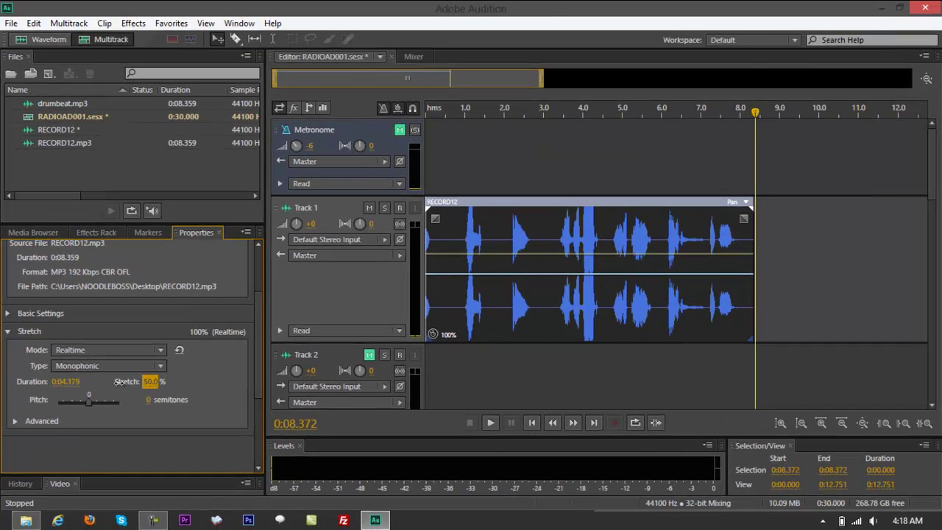
pyautogui.moveTo(118, 381); pyautogui.dragTo(120, 388)
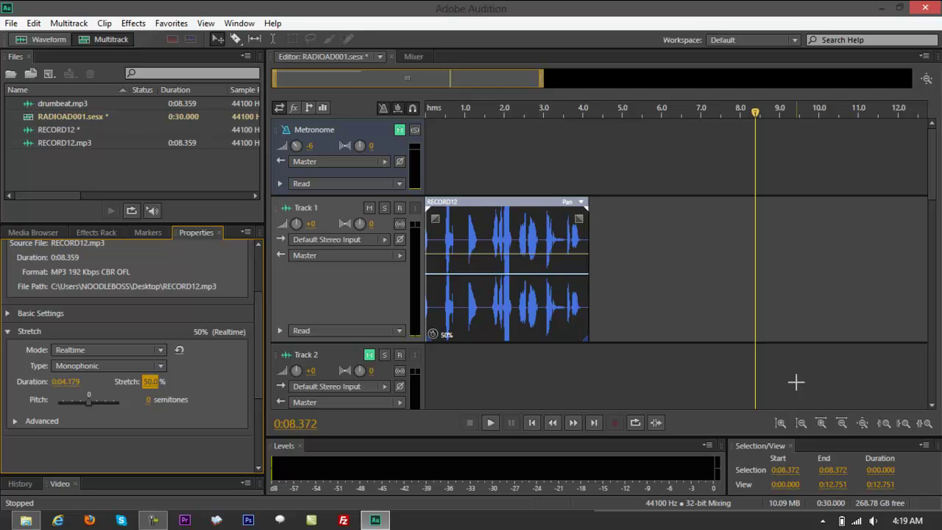
# Play the shortened clip back from near the start.
pyautogui.press('space')
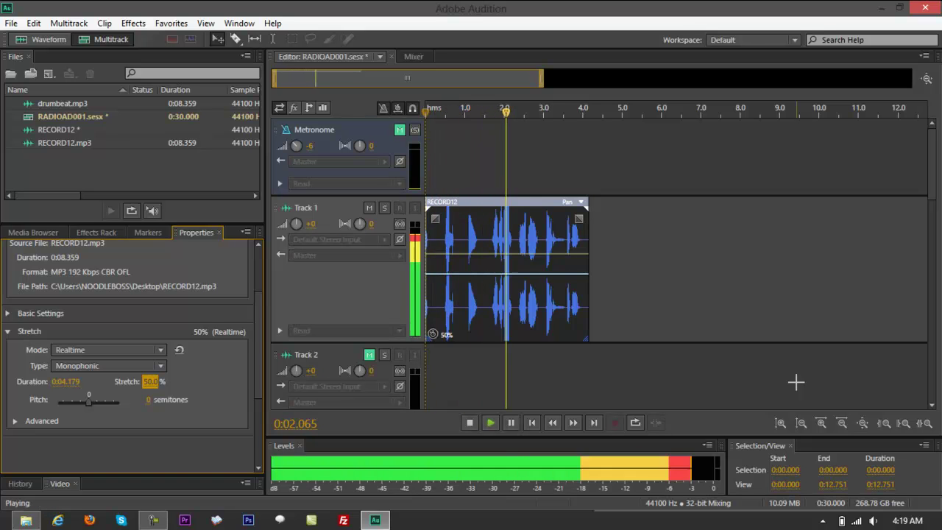
pyautogui.press('space')
pyautogui.moveTo(597, 115); pyautogui.dragTo(439, 114)
pyautogui.press('space')
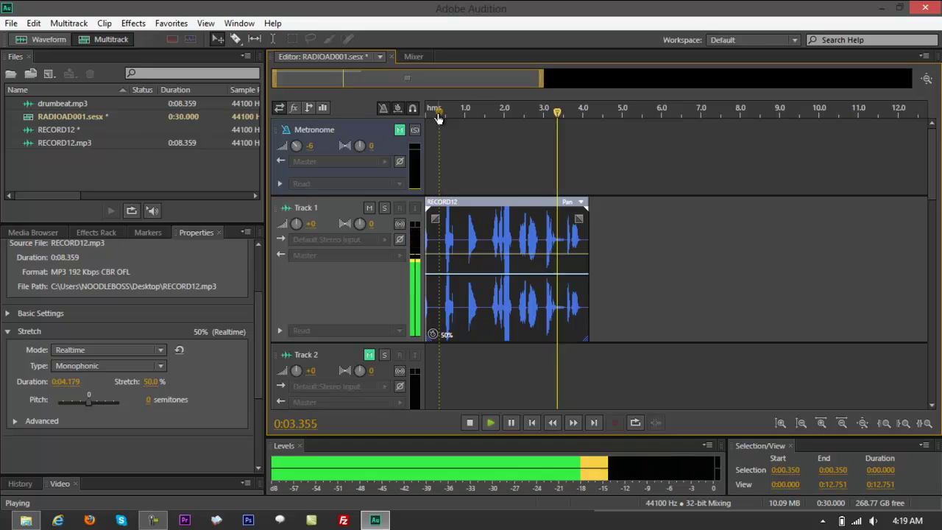
pyautogui.press('space')
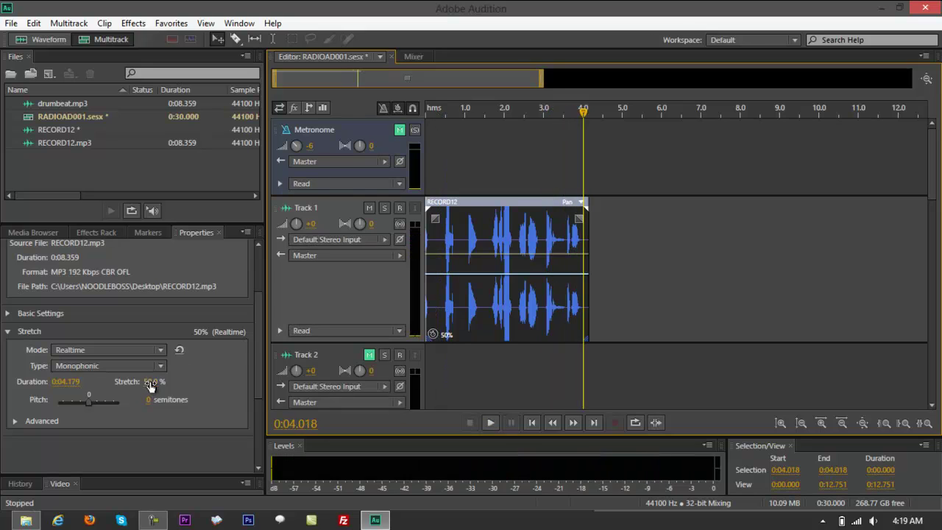
# Try a very low Stretch and 99% with playback, then set Stretch to 160%.
pyautogui.moveTo(150, 382); pyautogui.dragTo(104, 383)
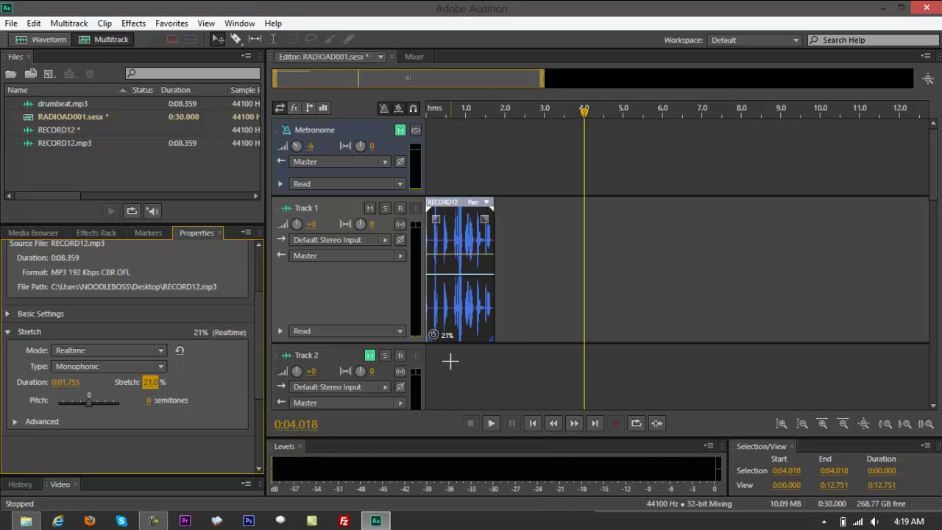
pyautogui.press('Home')
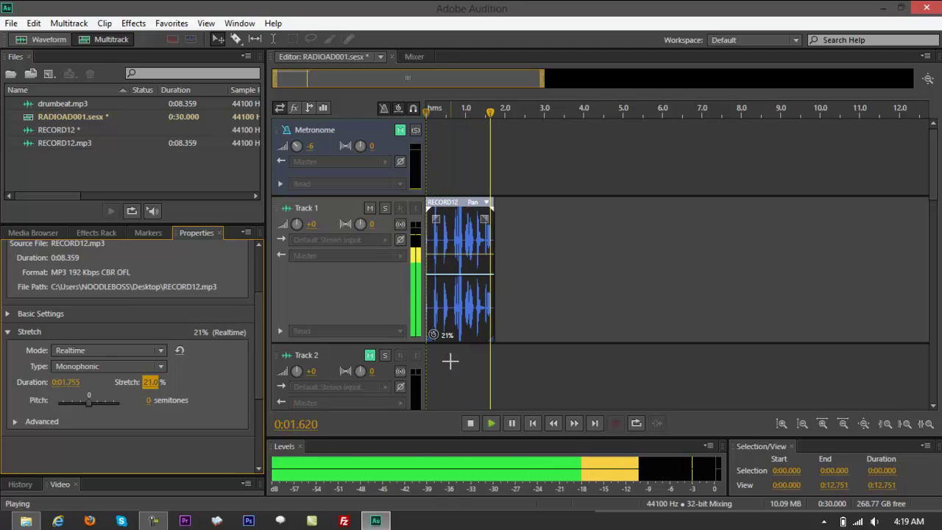
pyautogui.press('space')
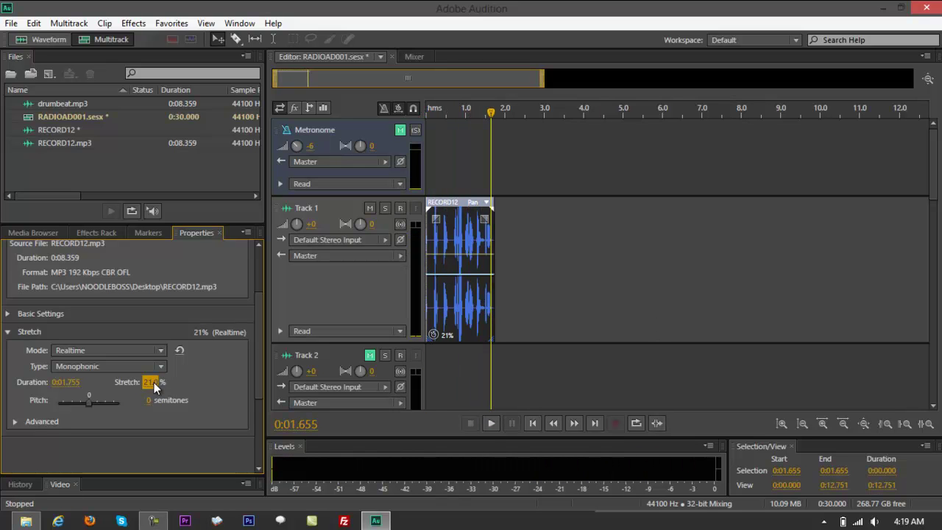
pyautogui.moveTo(152, 382); pyautogui.dragTo(206, 380)
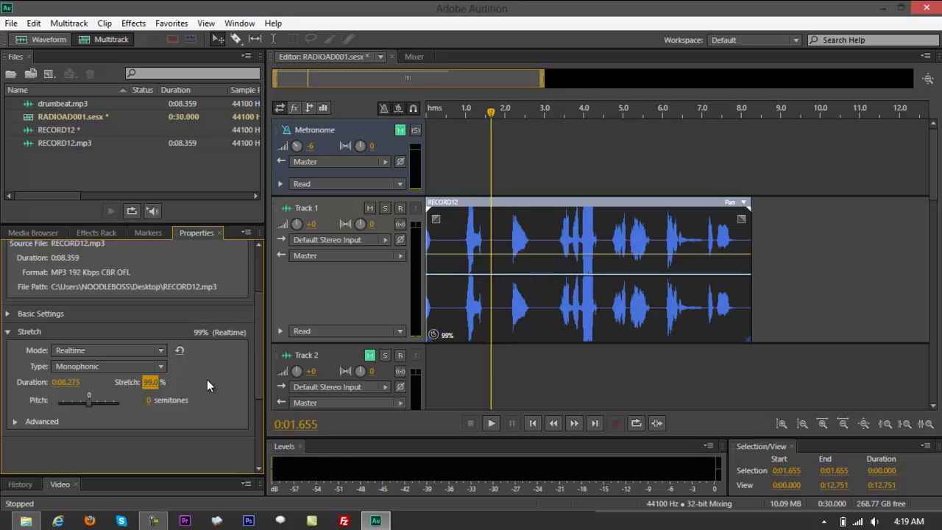
pyautogui.press('space')
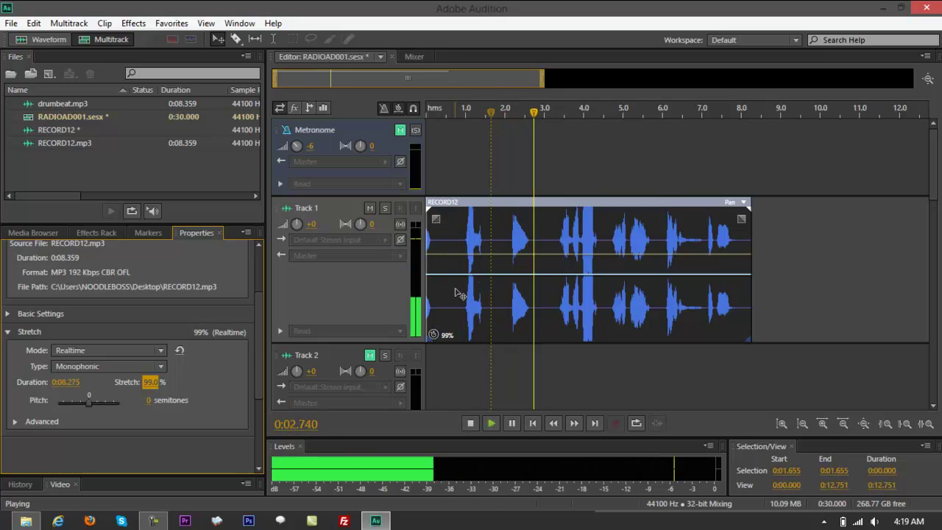
pyautogui.press('space')
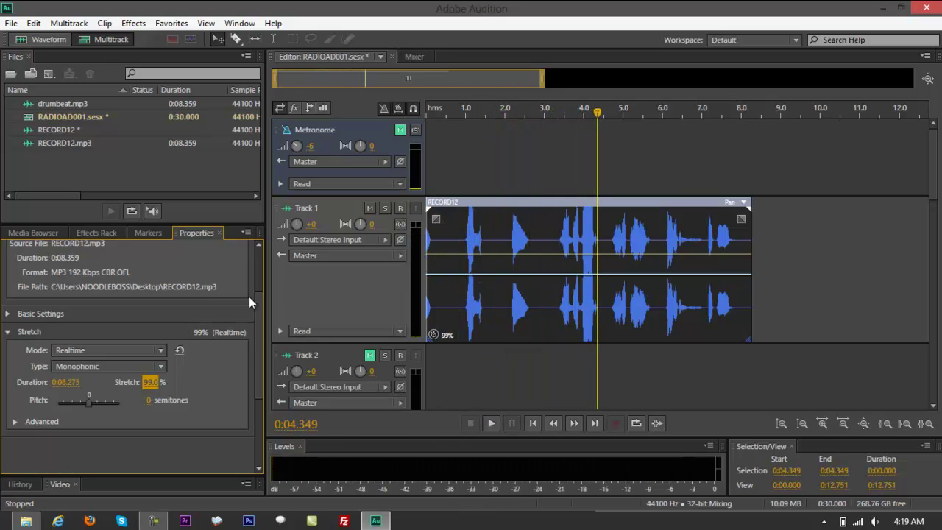
pyautogui.moveTo(147, 386); pyautogui.dragTo(191, 386)
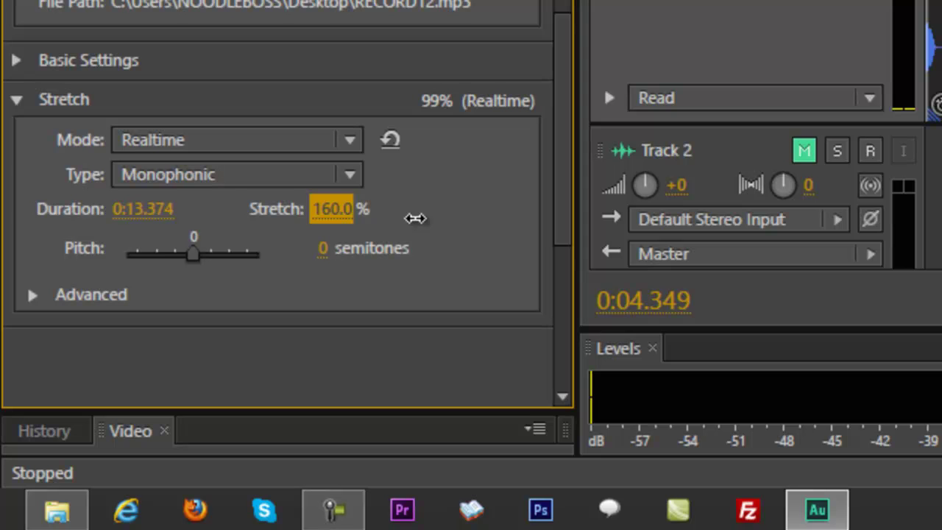
# Stretch RECORD12 to 190% (0:15.882), preview it, and return the playhead to the start.
pyautogui.moveTo(415, 217); pyautogui.dragTo(459, 230)
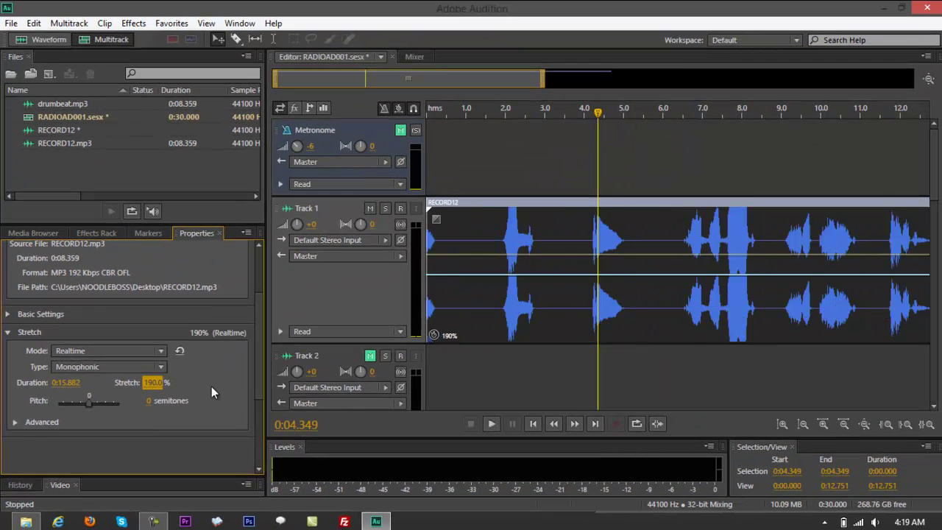
pyautogui.press('space')
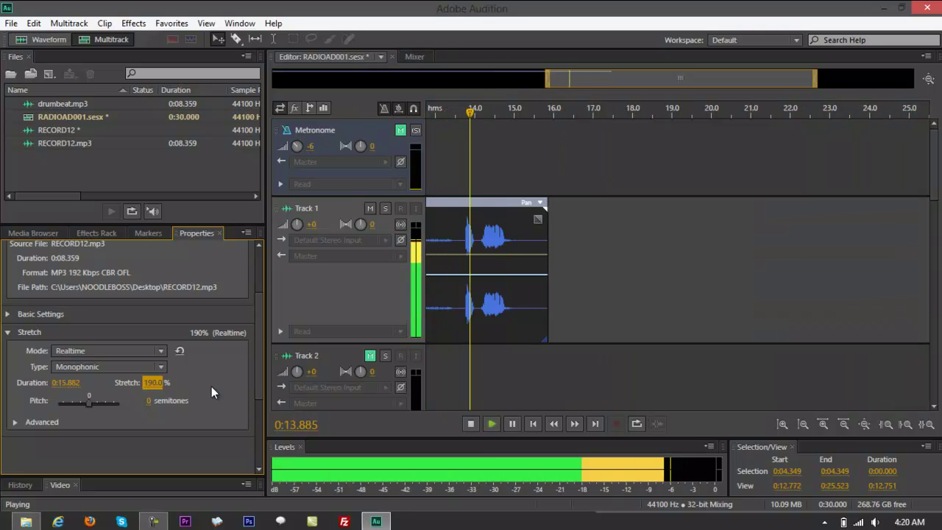
pyautogui.press('space')
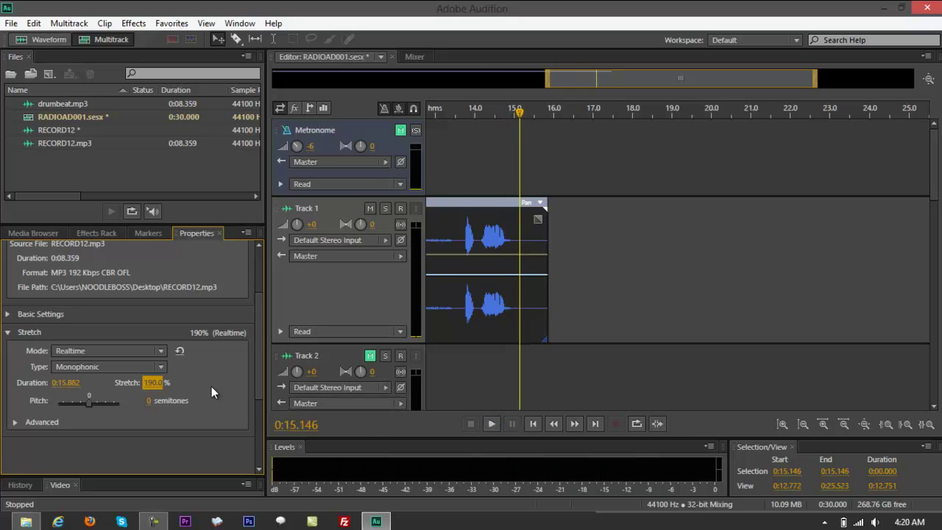
pyautogui.press('Home')
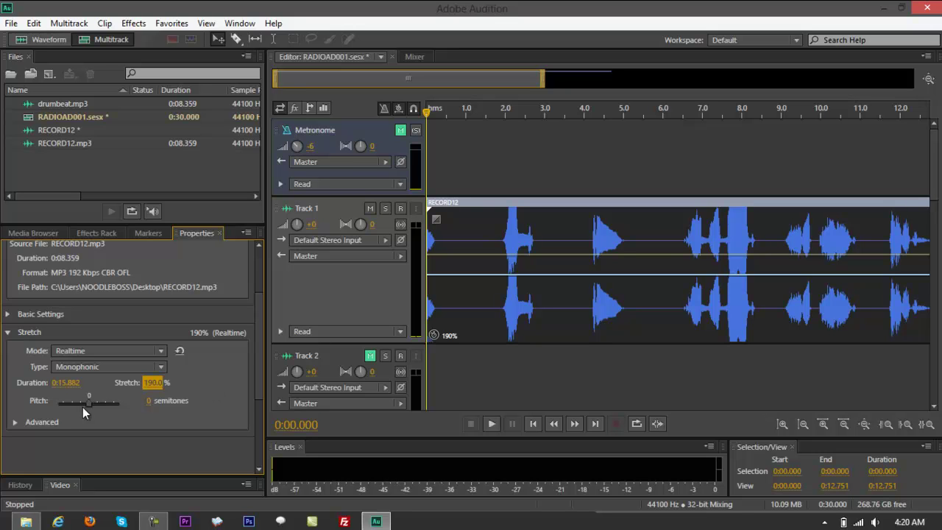
# Raise RECORD12's pitch to 17.18 semitones and preview it from near the session start.
pyautogui.moveTo(86, 404); pyautogui.dragTo(96, 403)
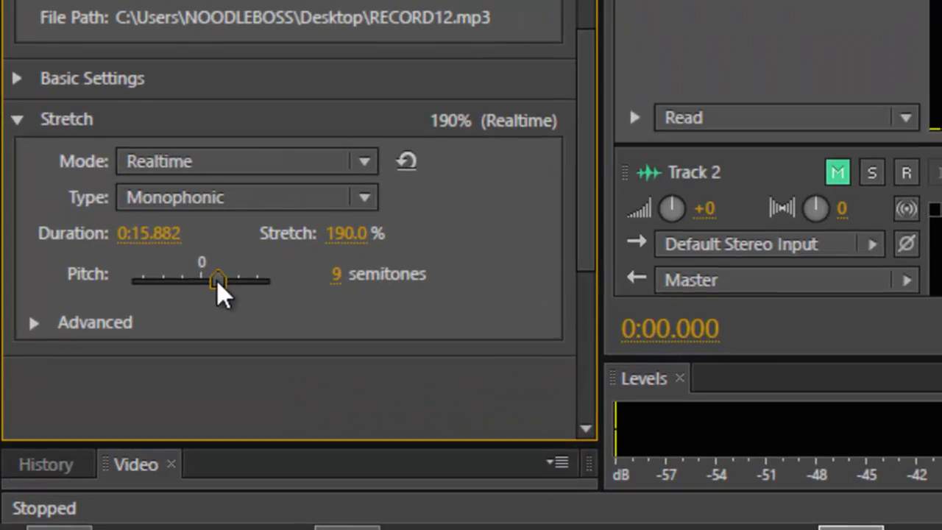
pyautogui.moveTo(216, 279); pyautogui.dragTo(234, 282)
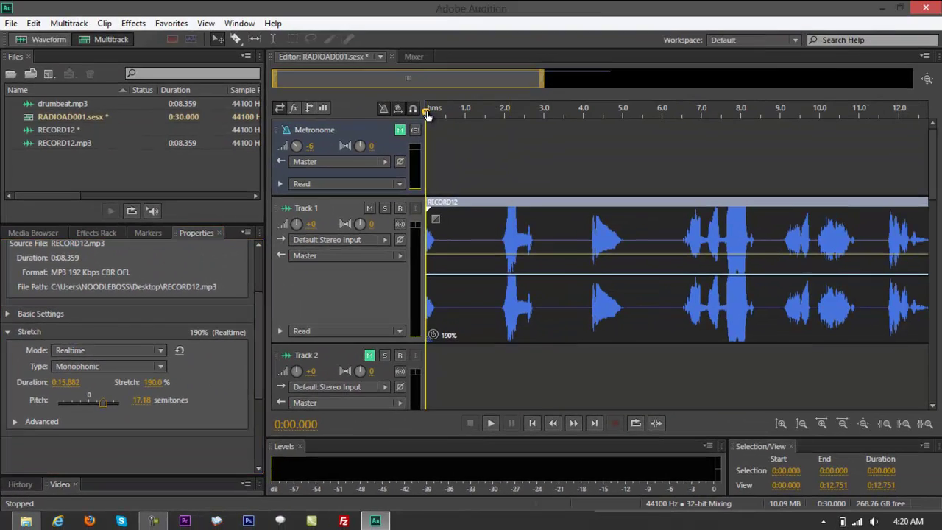
pyautogui.click(437, 111)
pyautogui.press('space')
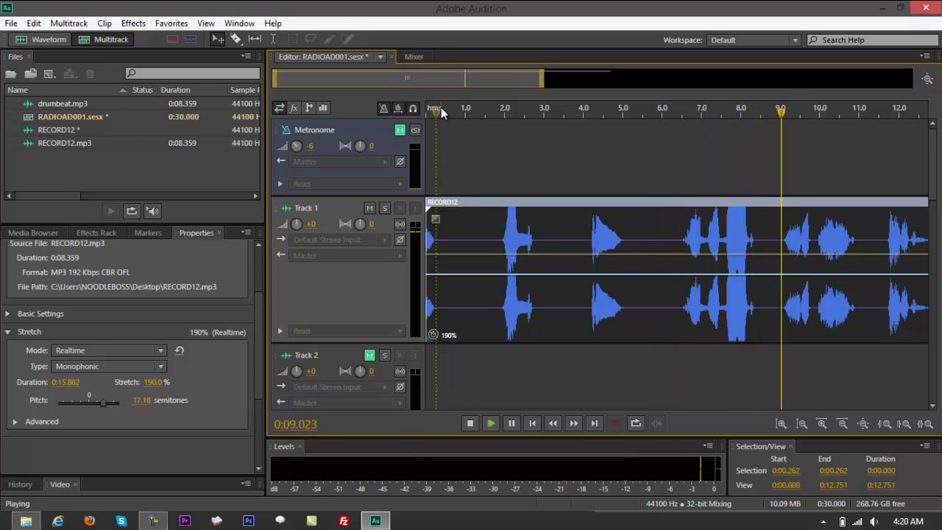
pyautogui.press('space')
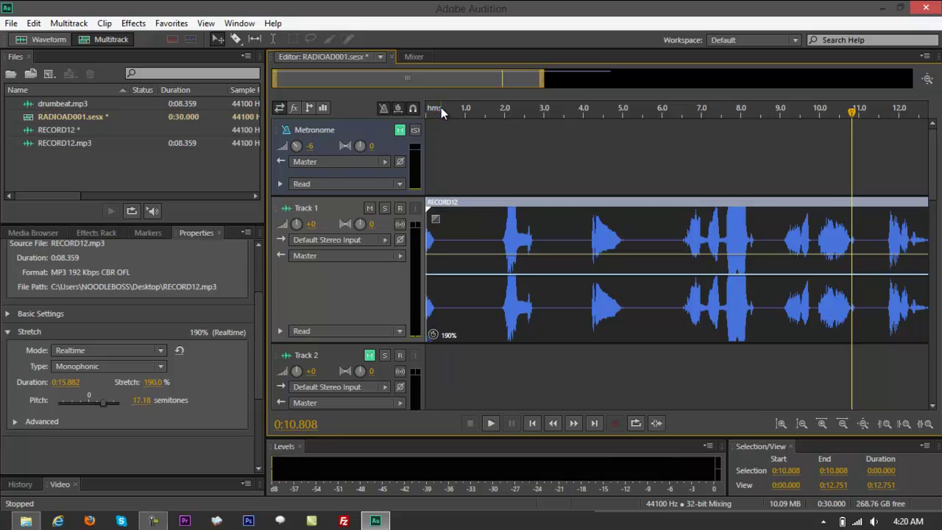